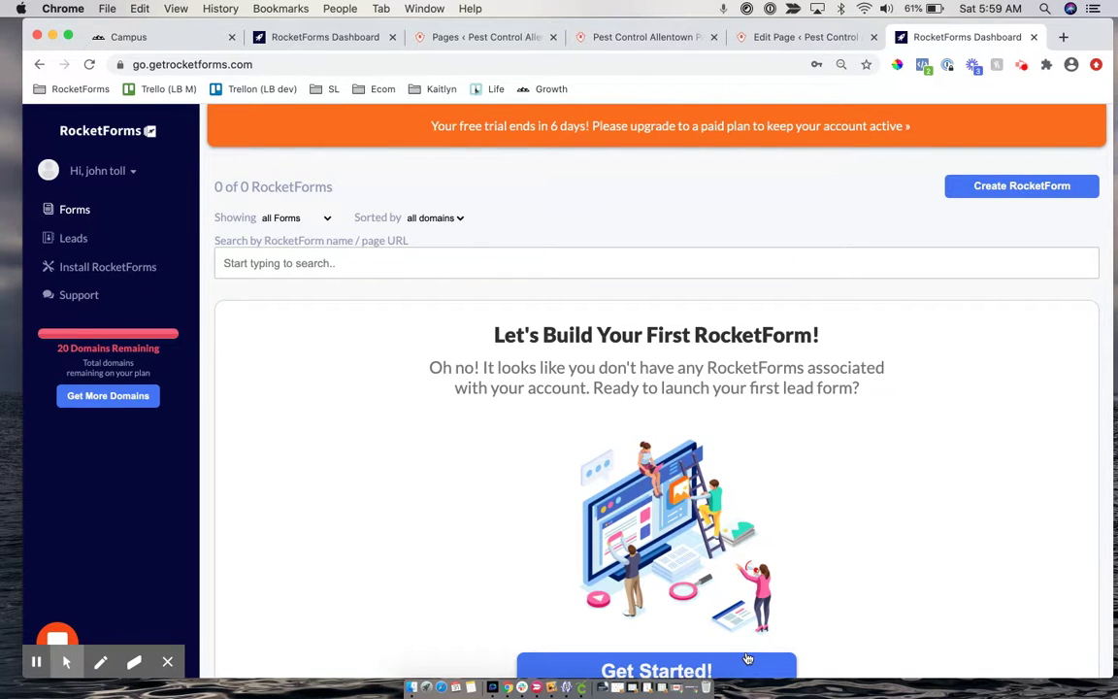
Switch from the RocketForms dashboard to the live Pest Control Allentown PA website
click(639, 37)
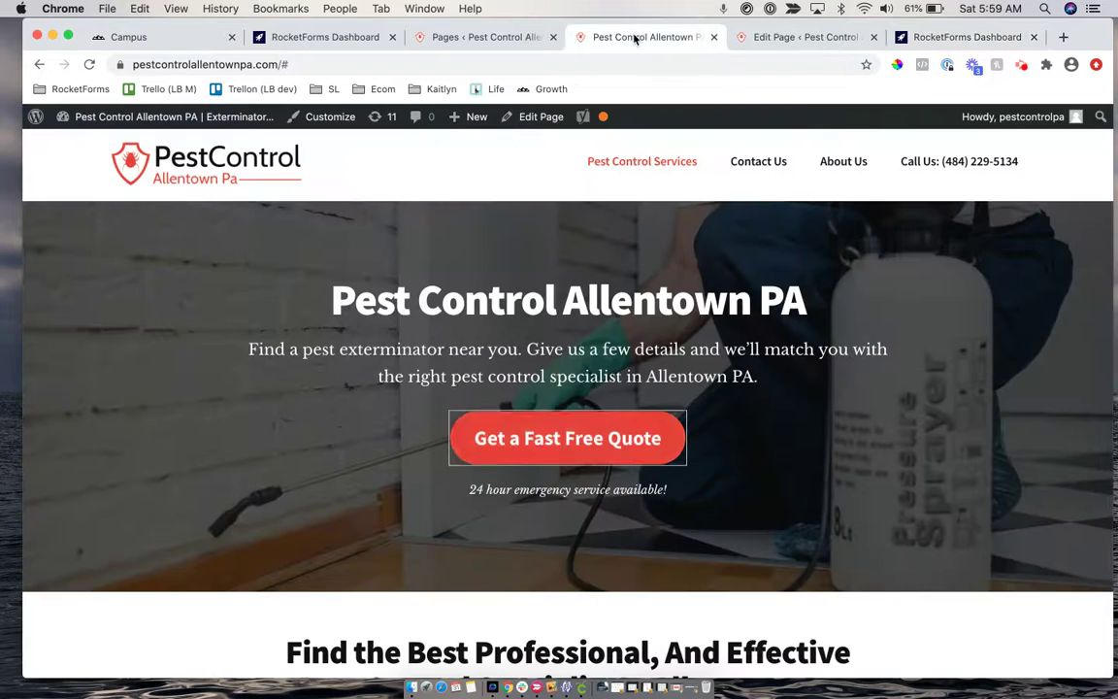
Reload and look over the Pest Control Allentown PA homepage, then go back to the RocketForms dashboard
click(88, 65)
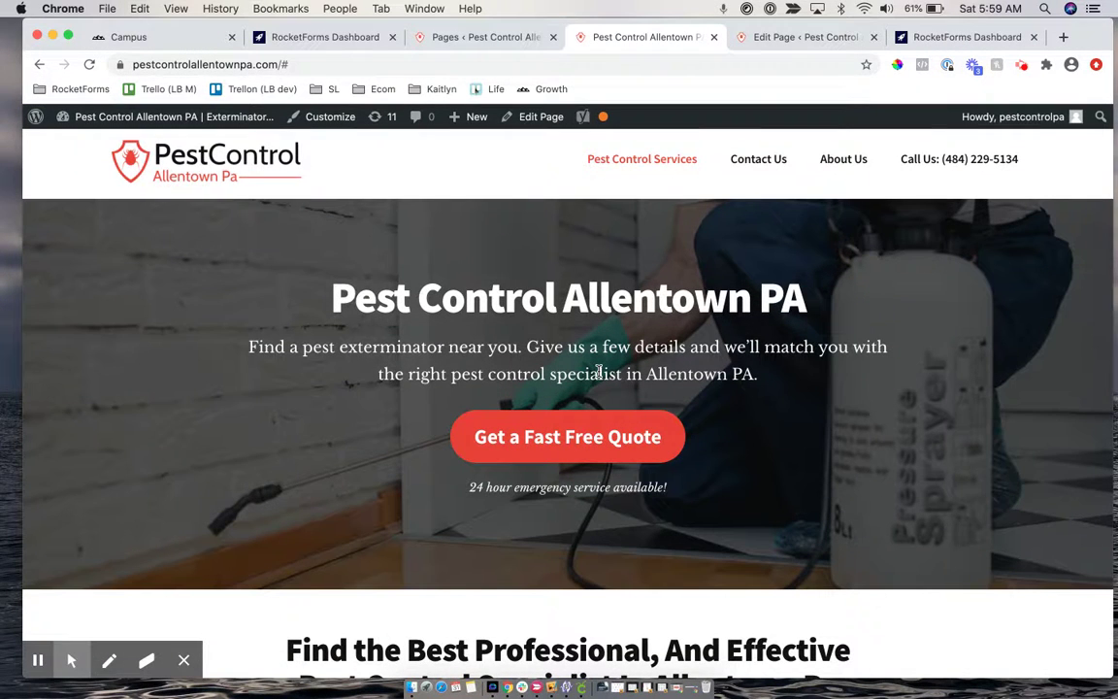
scroll(599, 373, down, 1)
scroll(599, 373, up, 1)
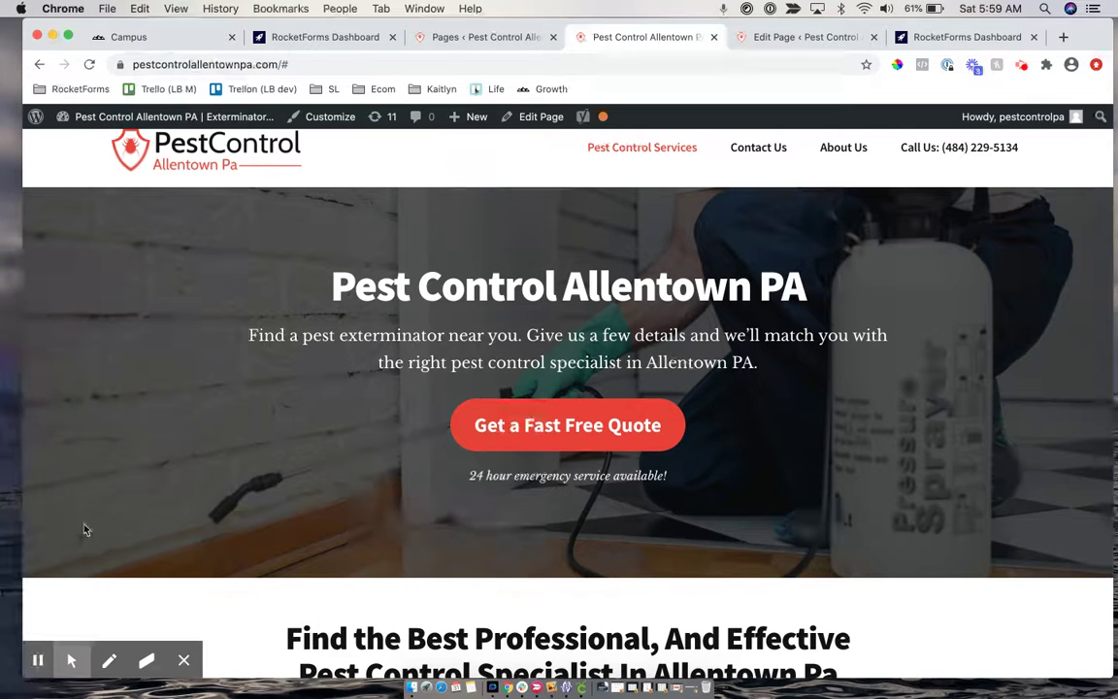
mouse_move(620, 163)
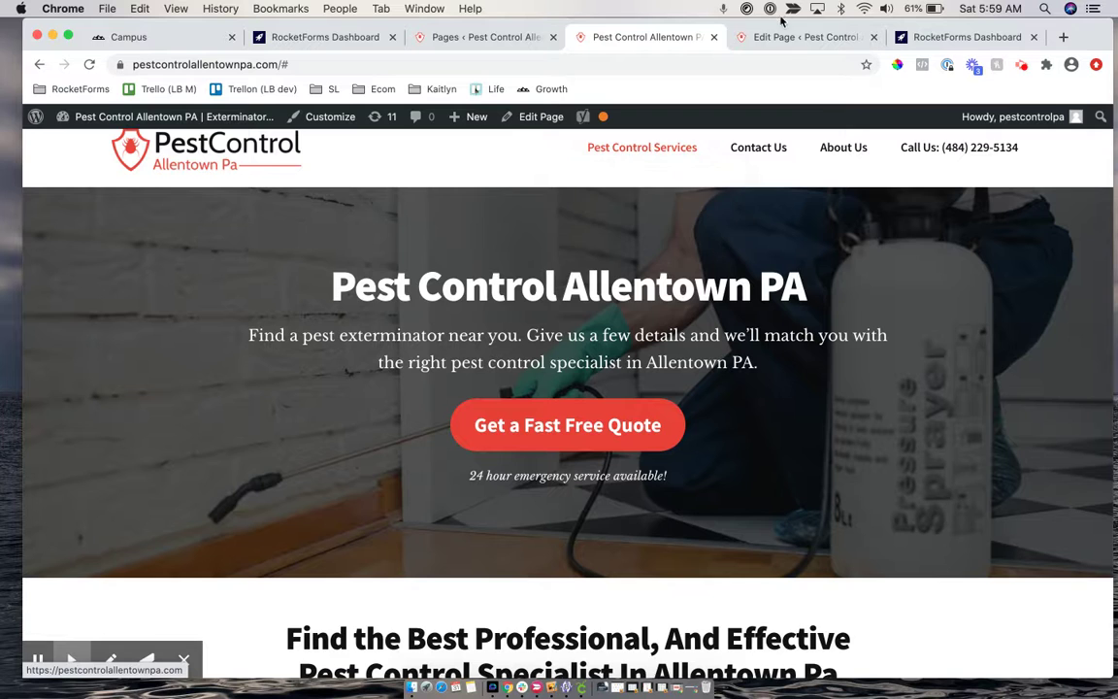
click(927, 37)
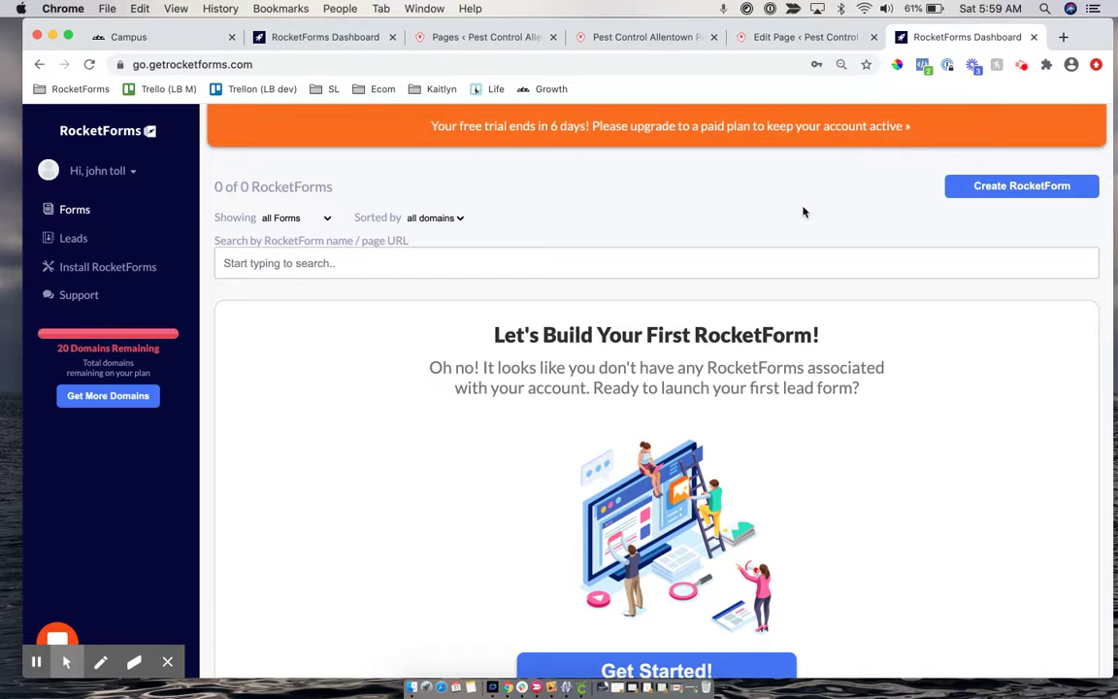
Start a new RocketForm and browse the available form templates
scroll(801, 208, down, 2)
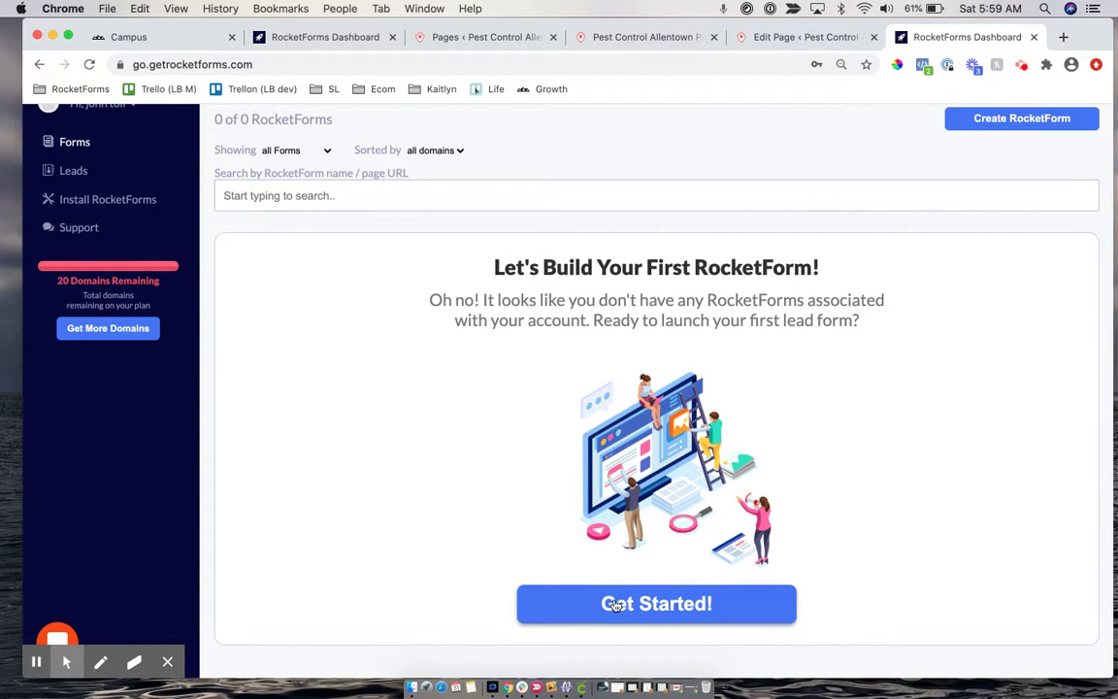
scroll(791, 344, up, 2)
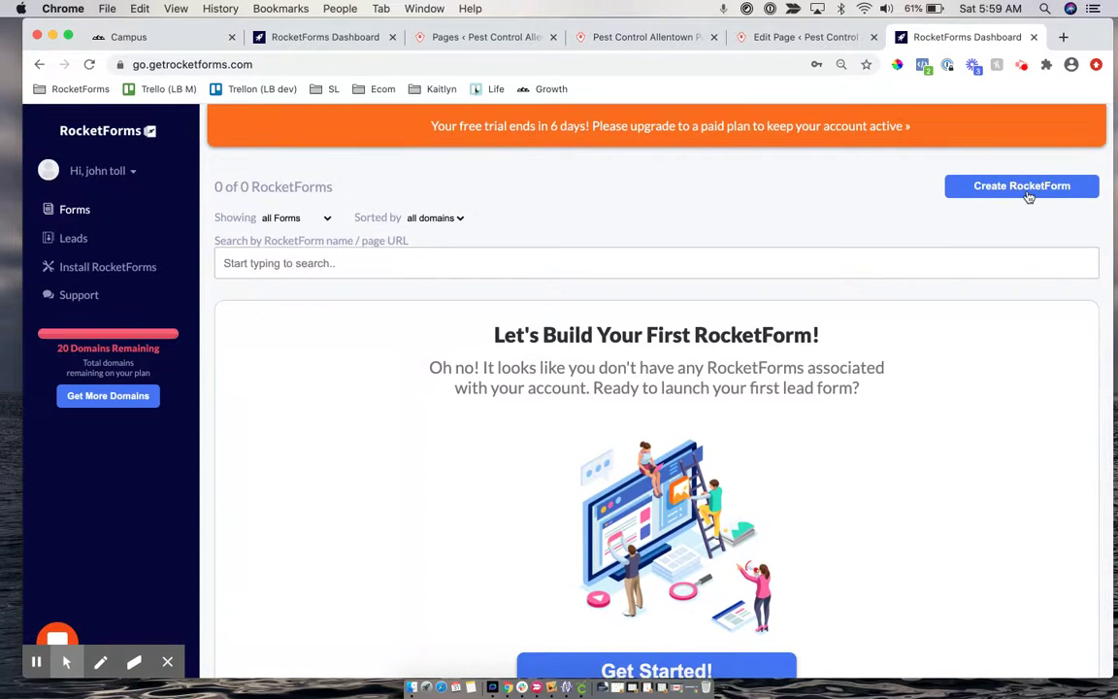
click(1028, 193)
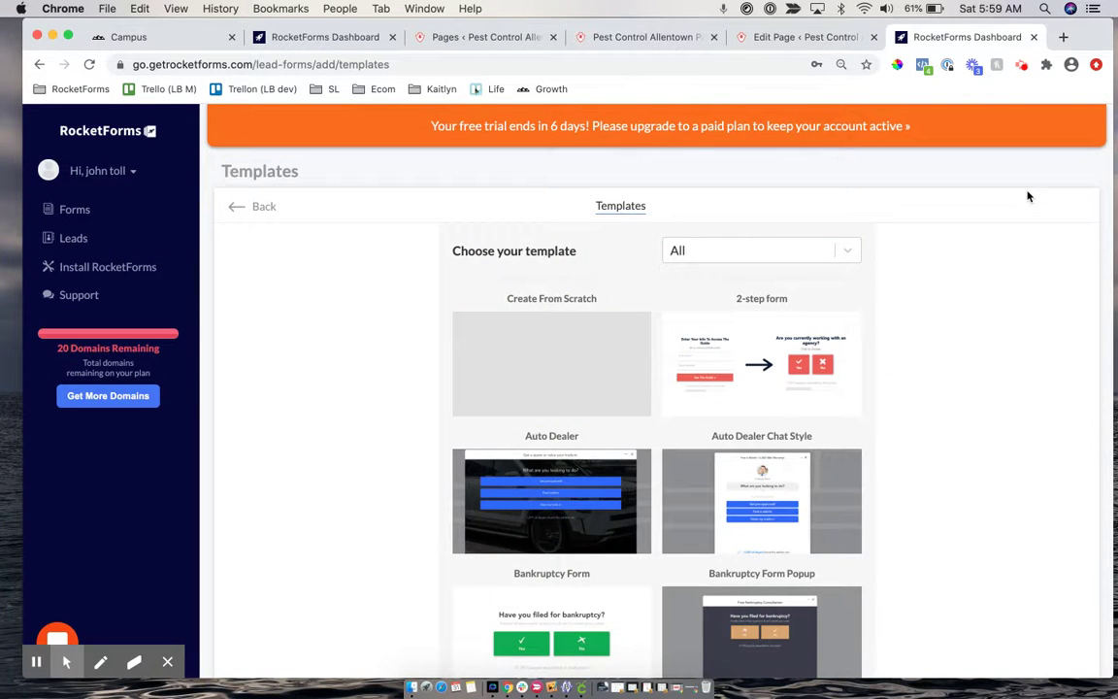
mouse_move(735, 351)
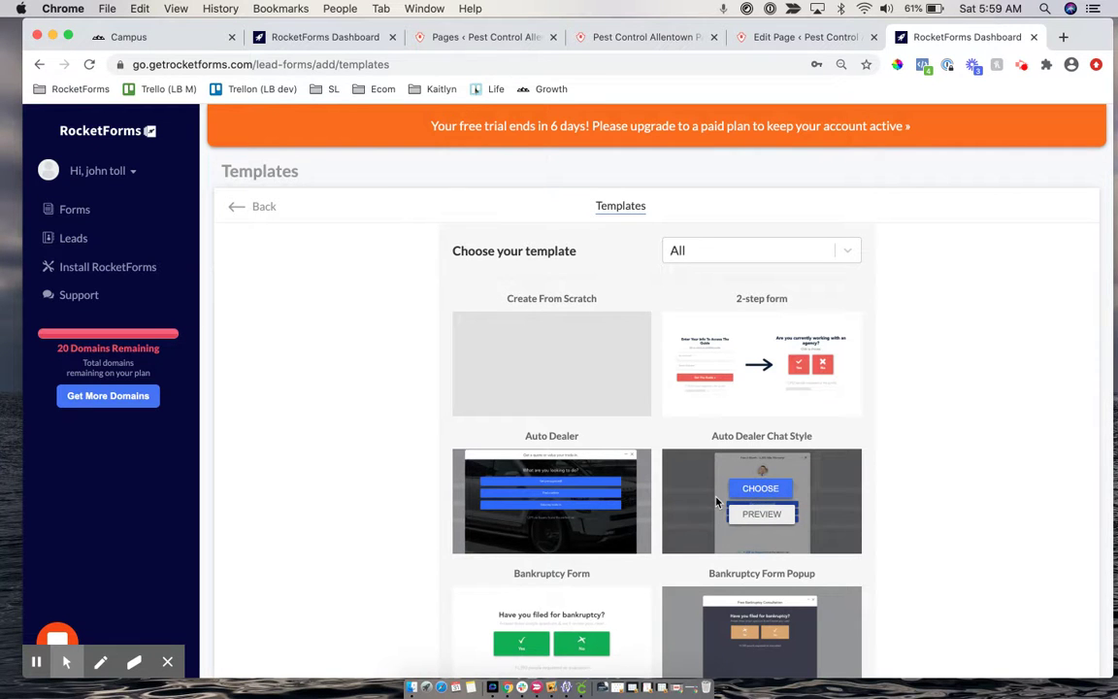
scroll(716, 502, down, 3)
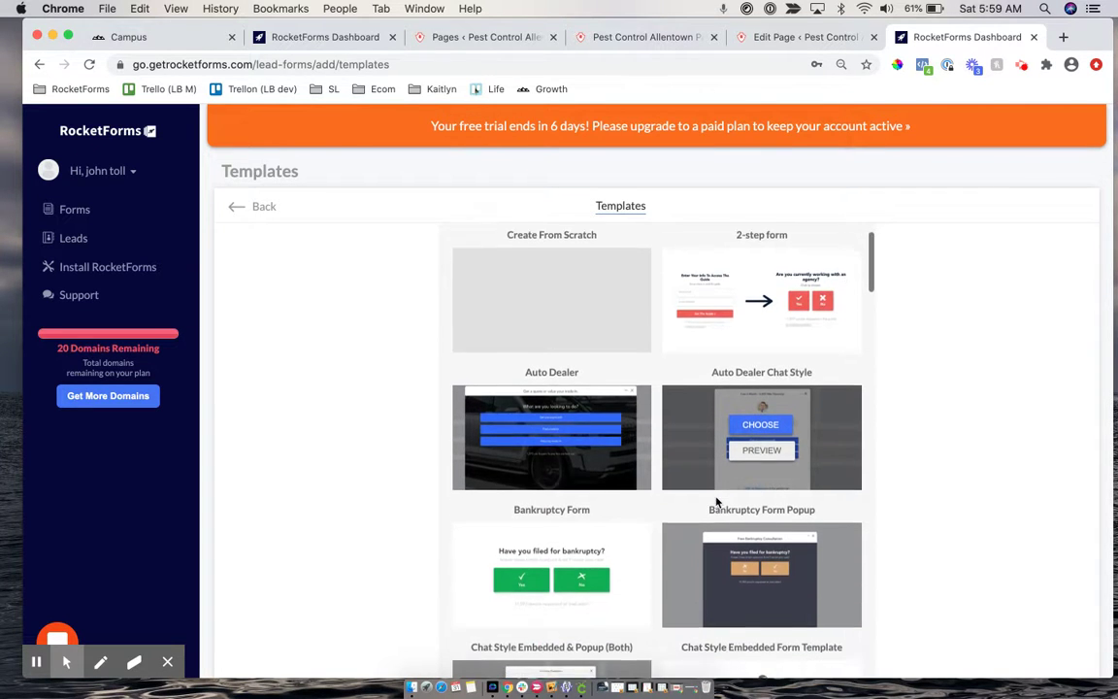
scroll(716, 502, down, 3)
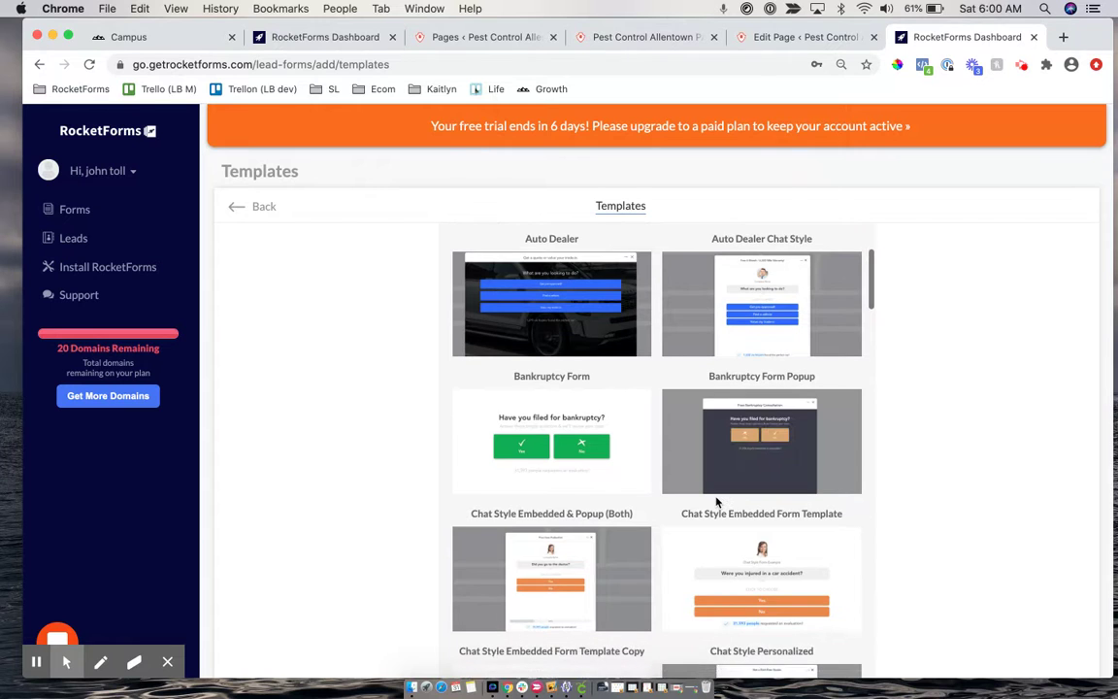
scroll(716, 502, up, 3)
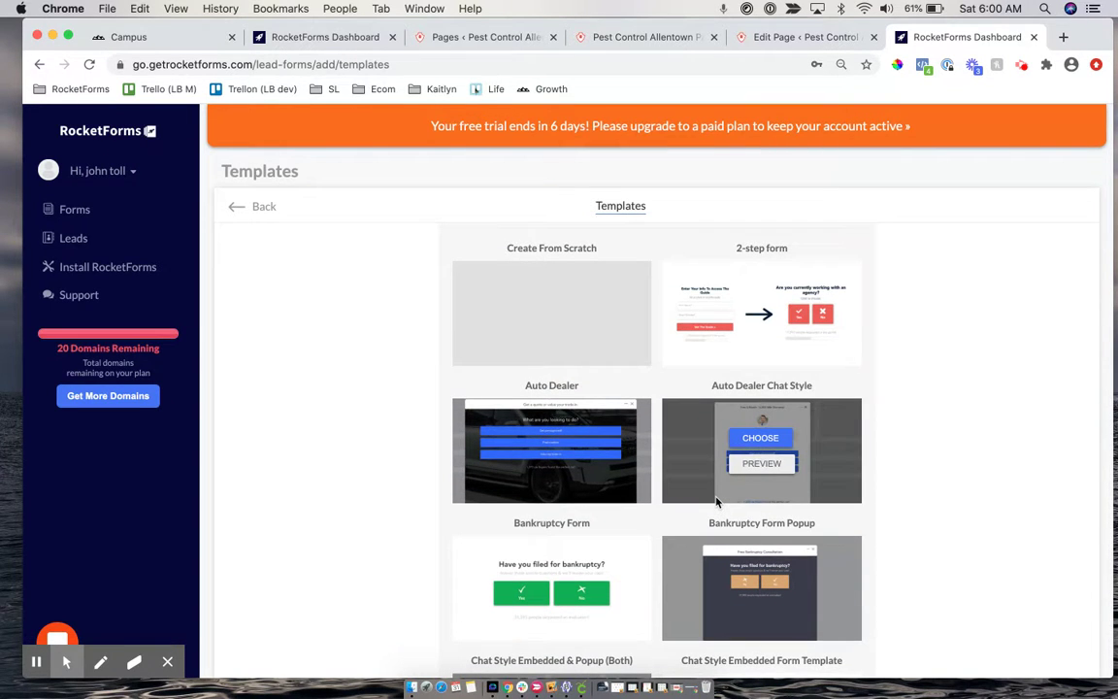
scroll(714, 478, up, 1)
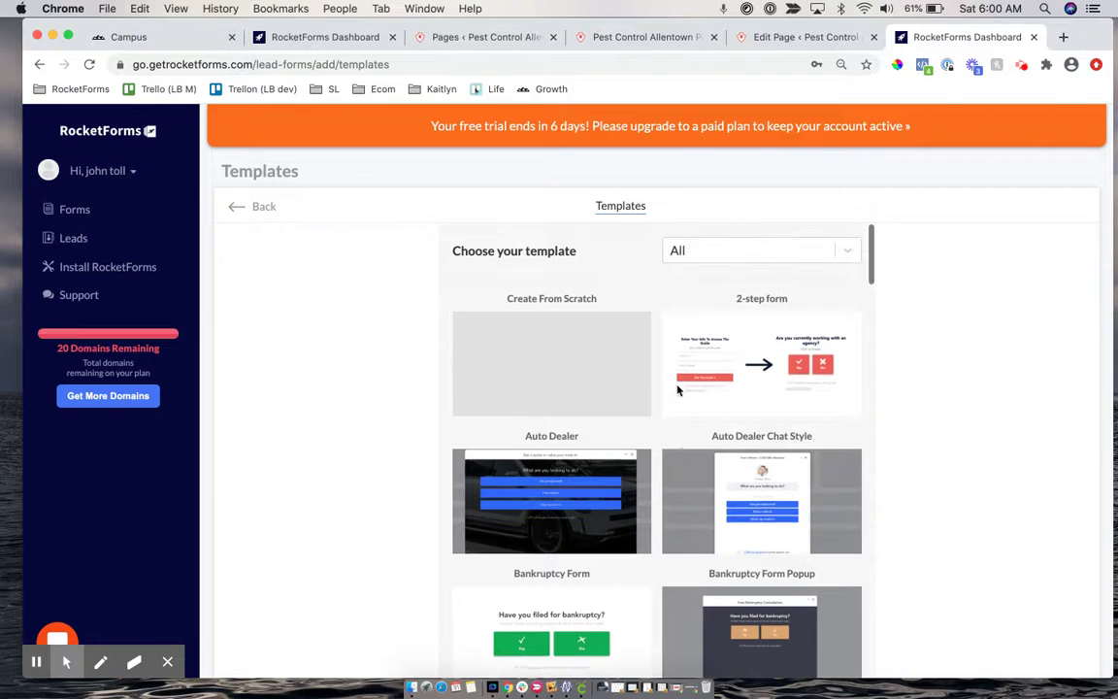
Filter templates by 'quote' and choose Quote Match Tool - With Icons
click(719, 252)
text(quote)
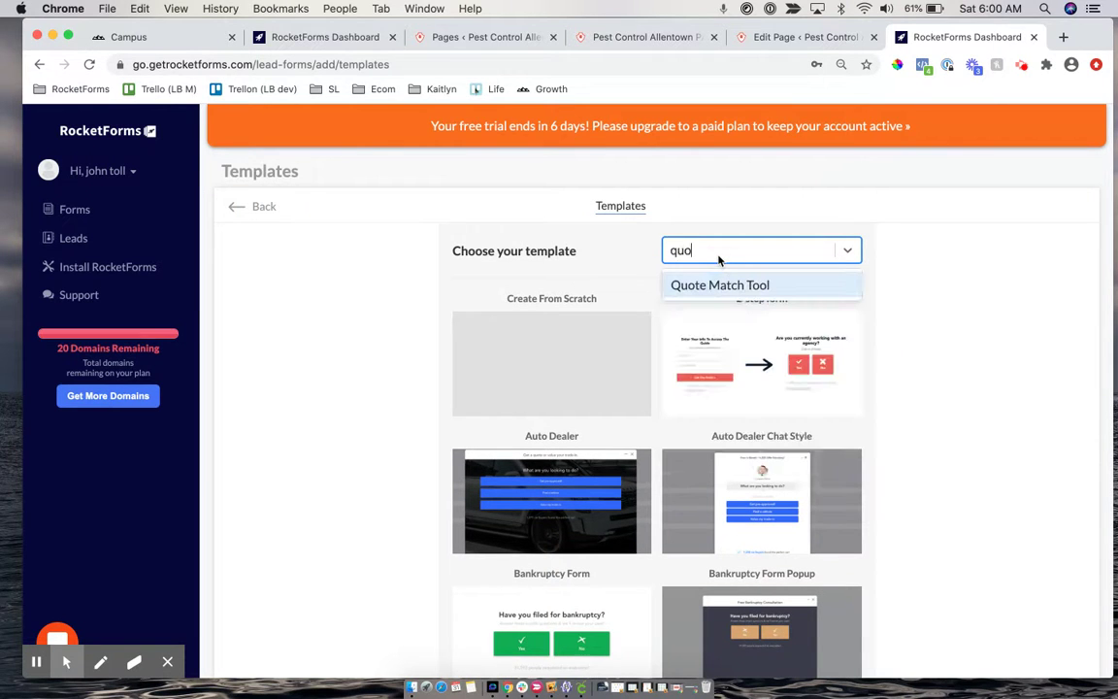
click(713, 285)
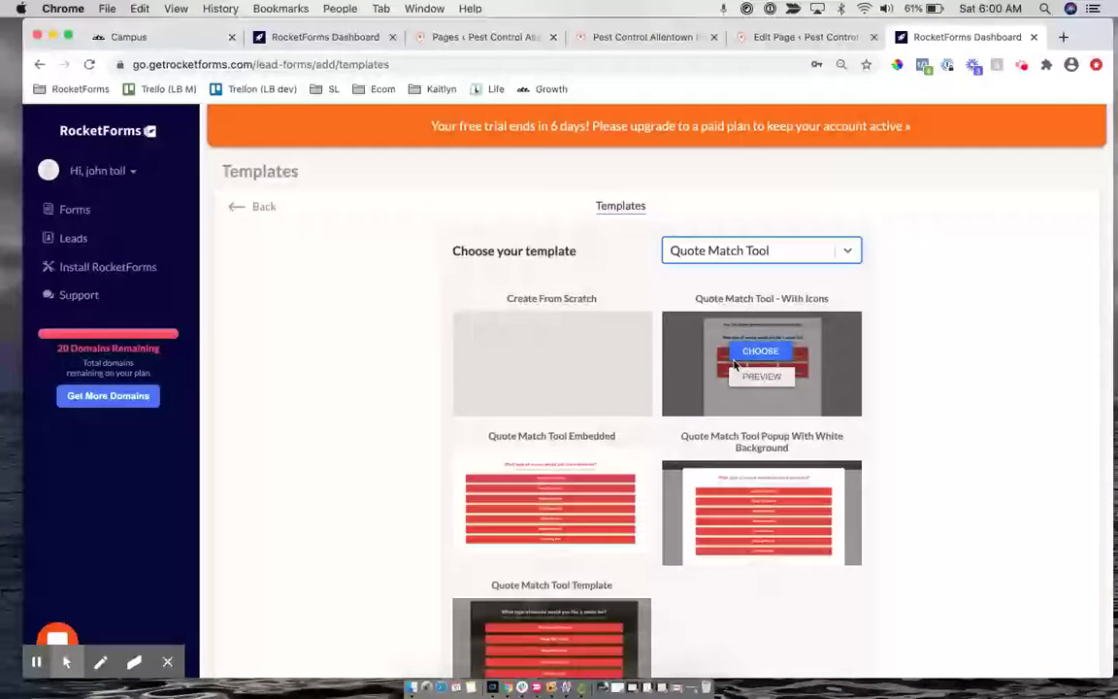
click(757, 352)
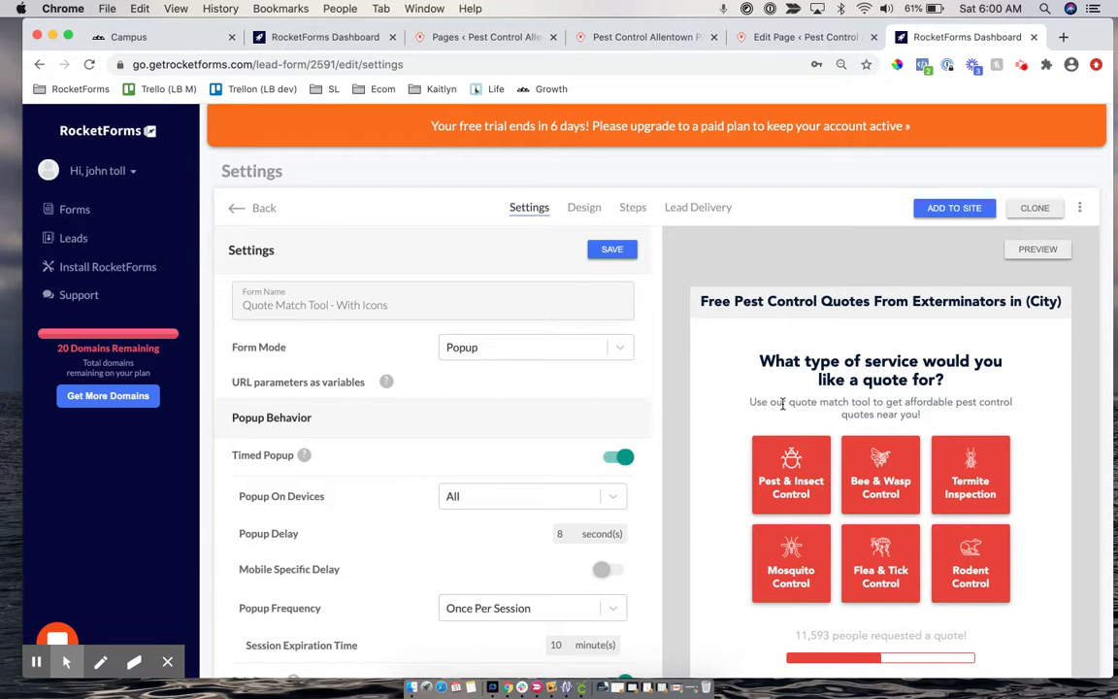
Replace the template name with 'Pest Control Form' and save the settings
scroll(781, 390, down, 2)
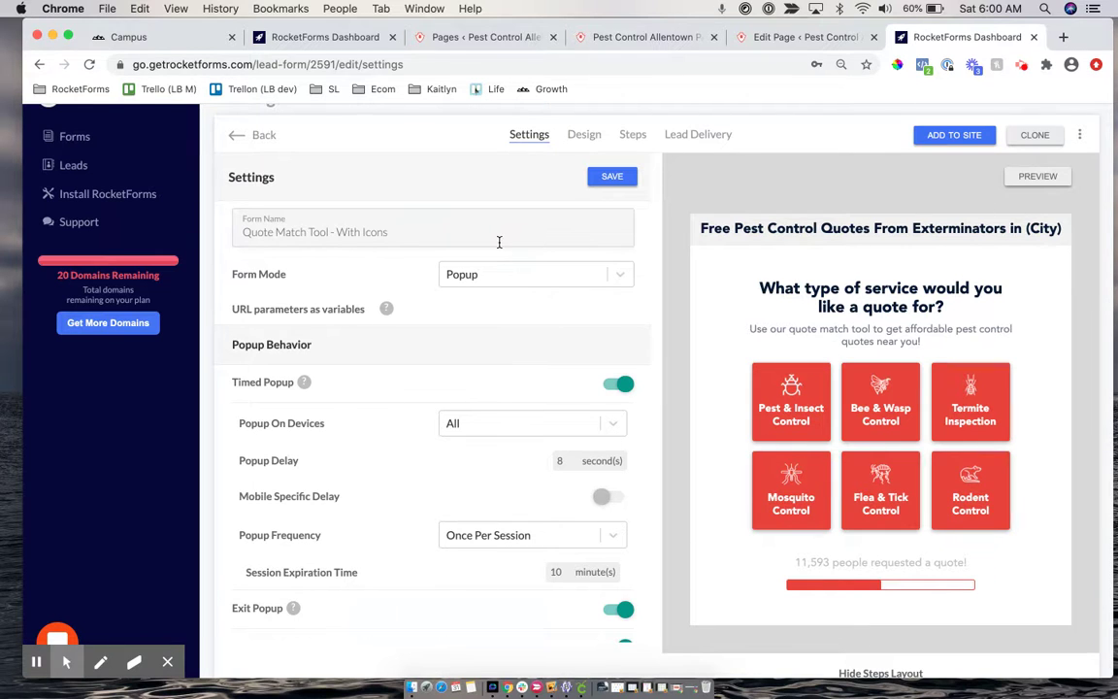
drag(438, 238, 194, 209)
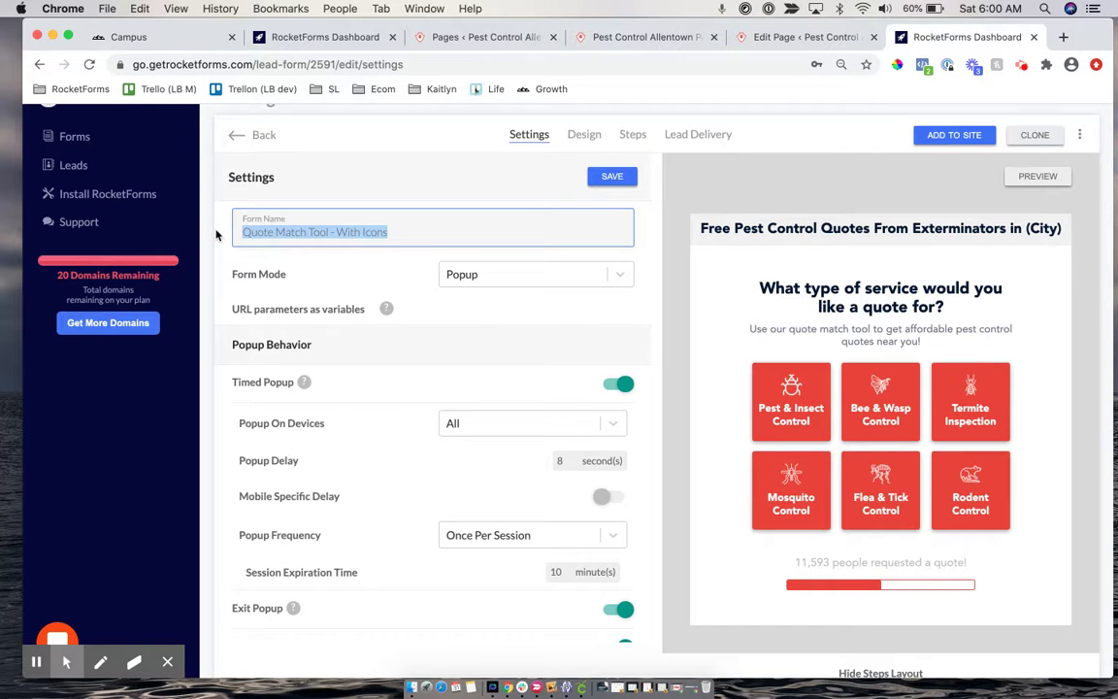
text(Pest Cont)
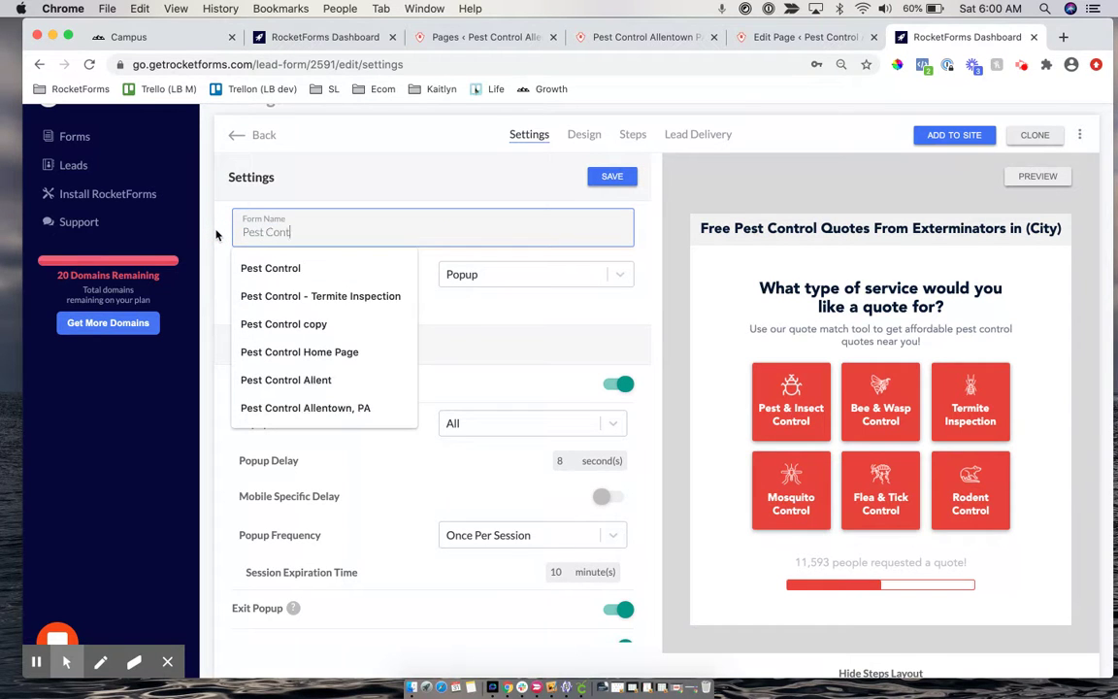
text(rol Form)
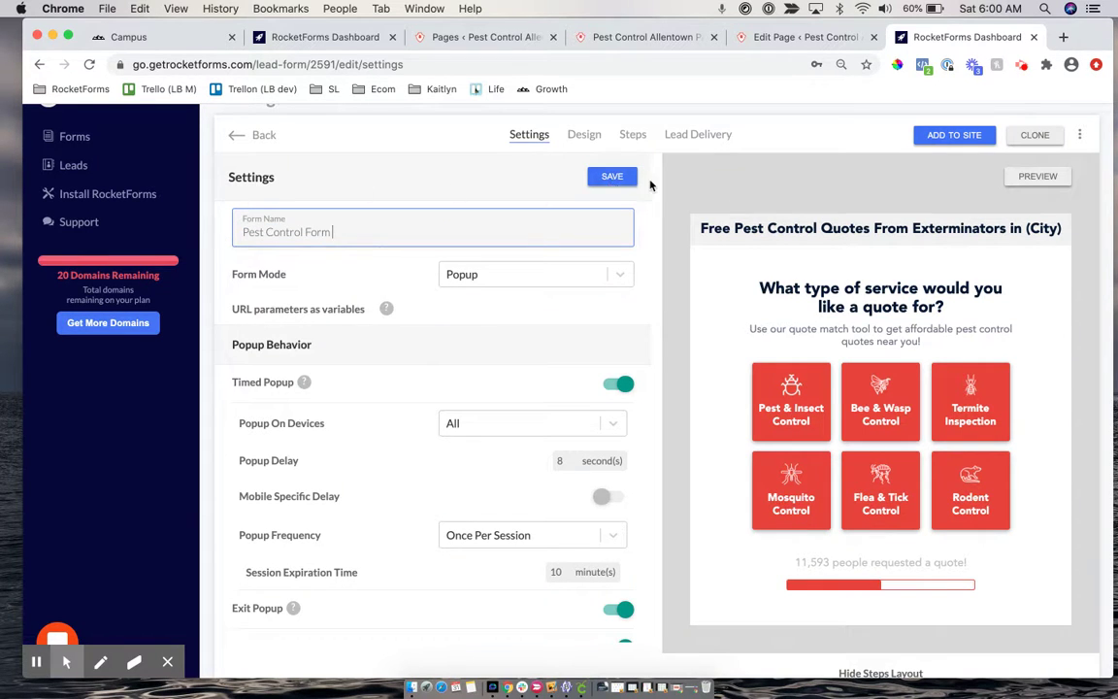
click(616, 183)
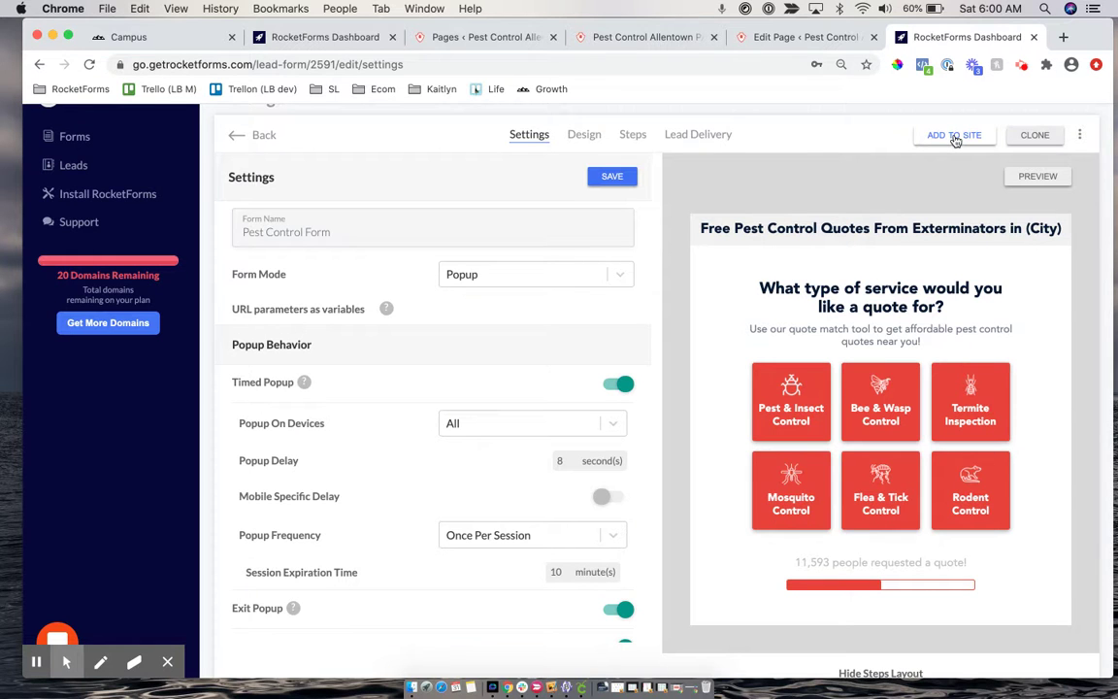
Enable Lead Delivery email notifications, enter the notification email address, and save
click(706, 146)
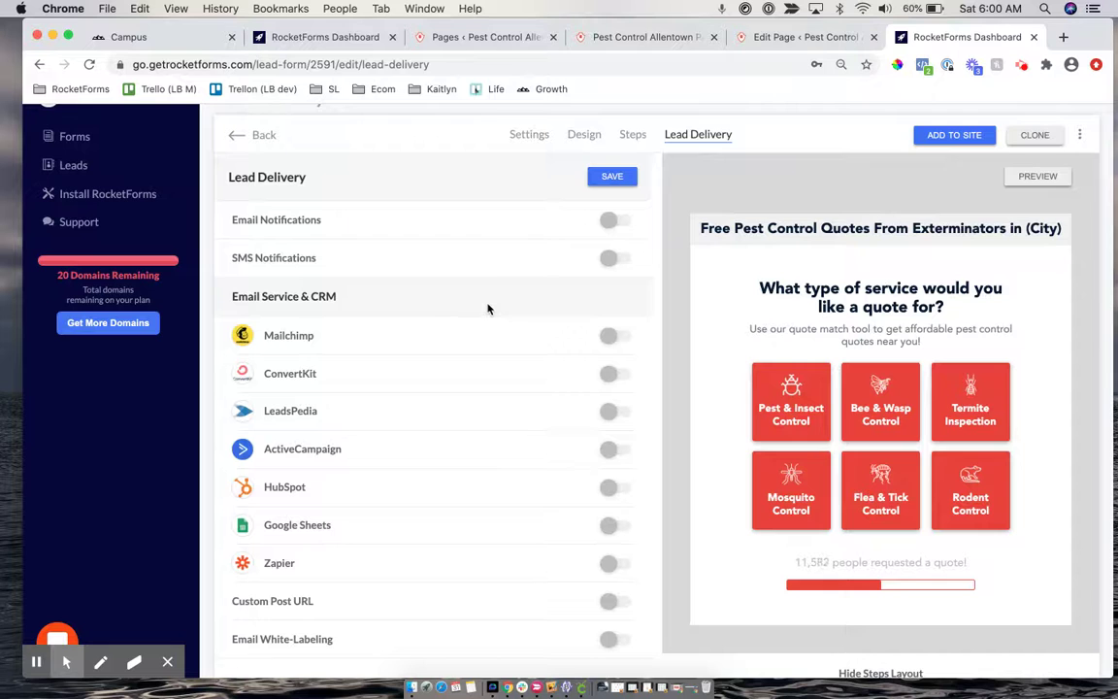
click(608, 226)
click(307, 264)
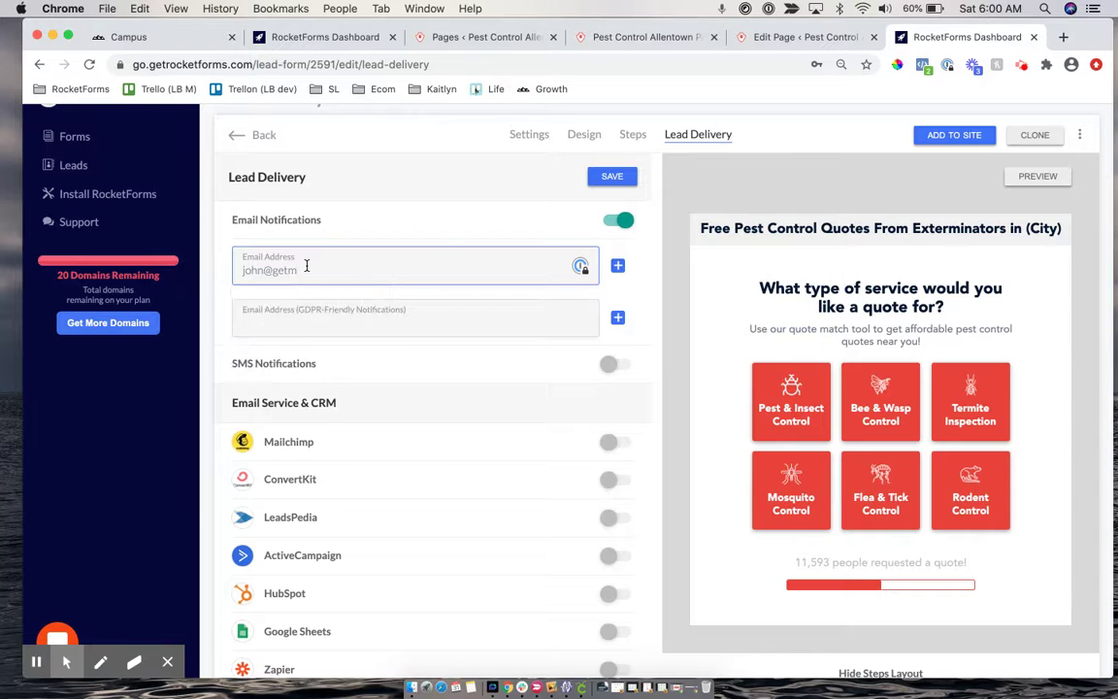
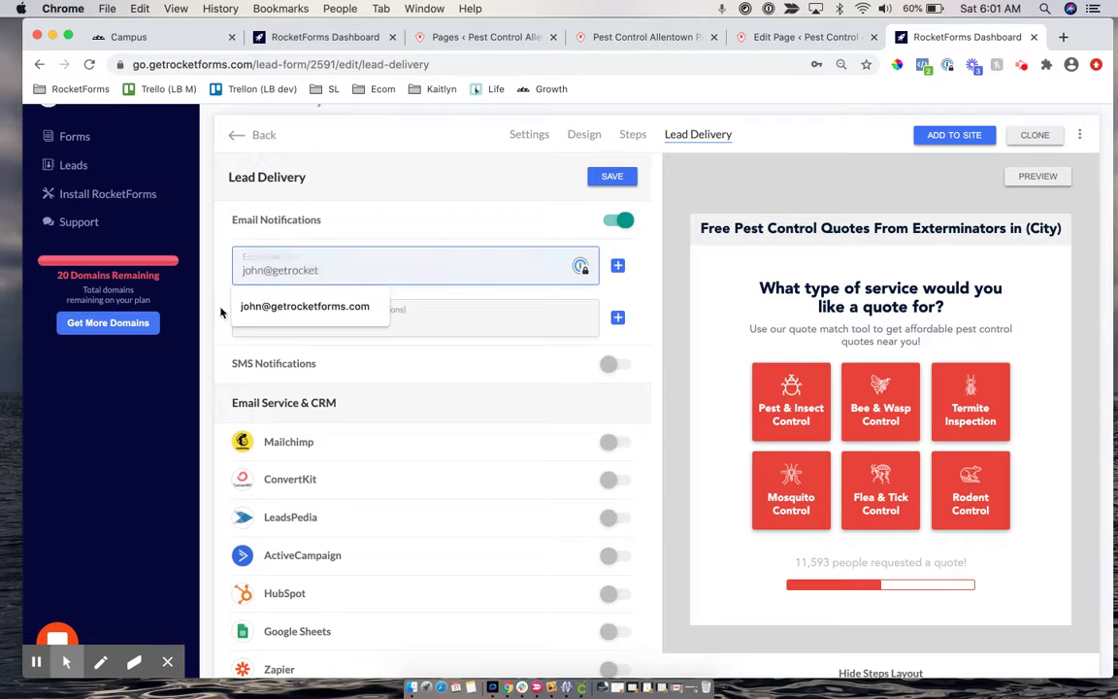
click(260, 307)
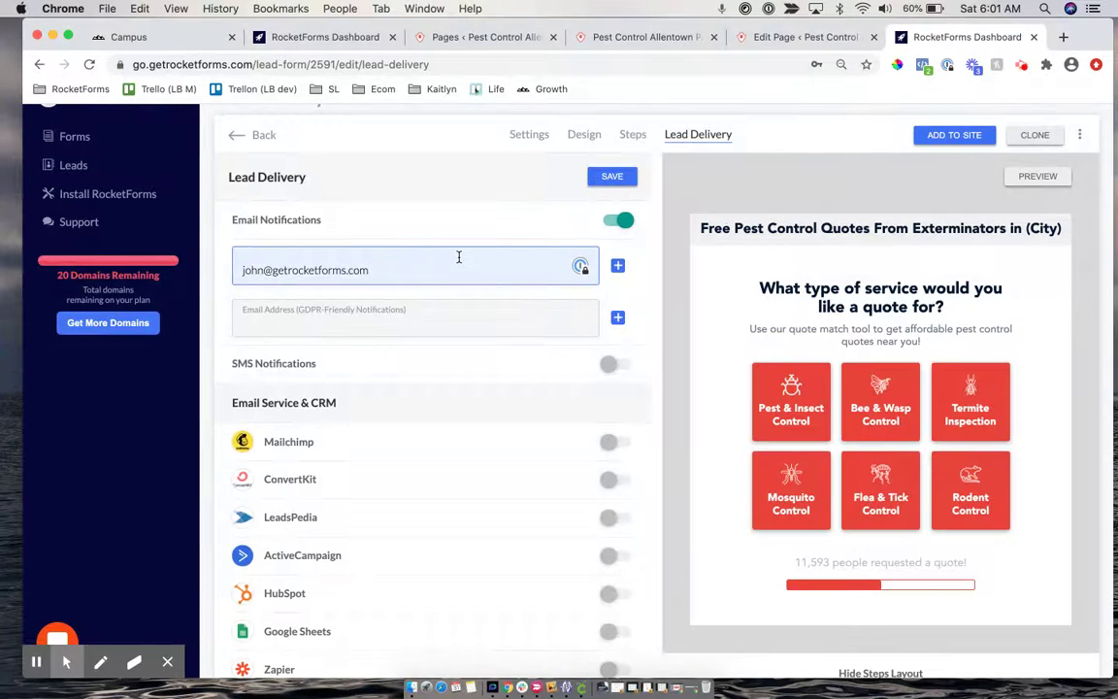
click(614, 179)
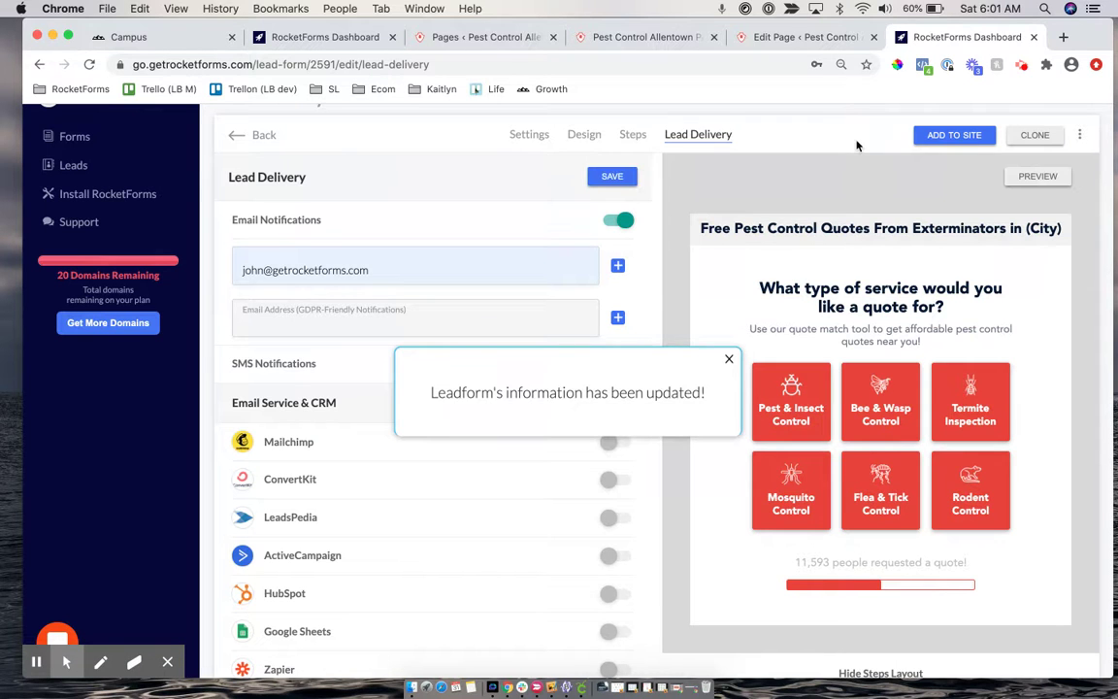
From Add To Site, copy the live site's web address without the trailing #
click(951, 142)
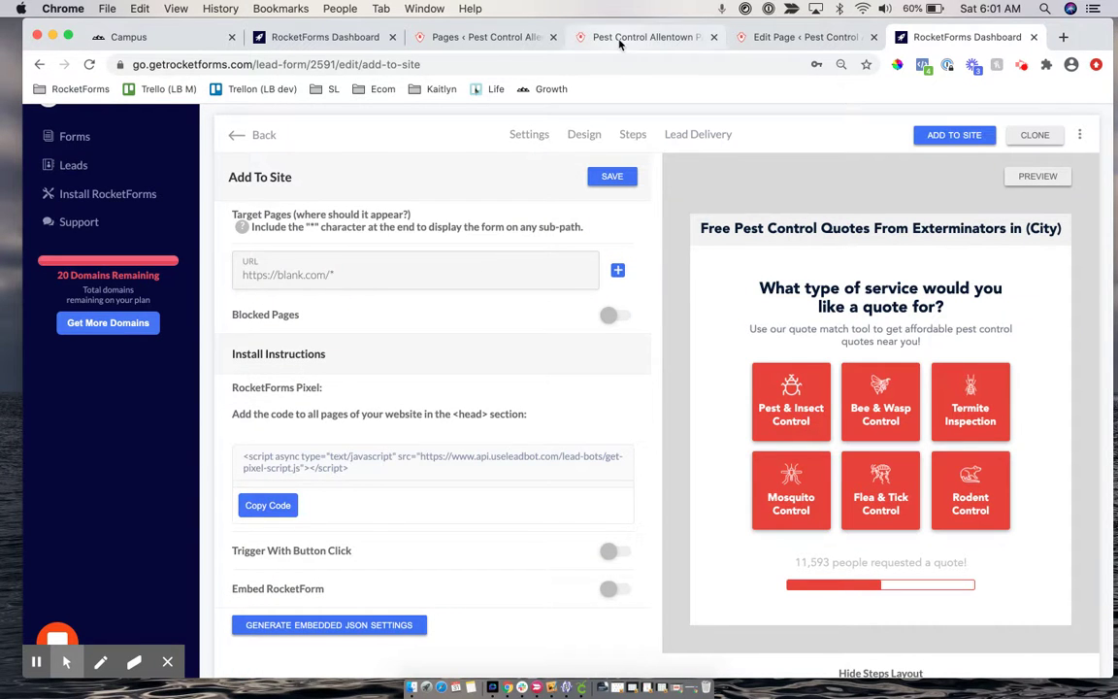
click(573, 37)
click(280, 65)
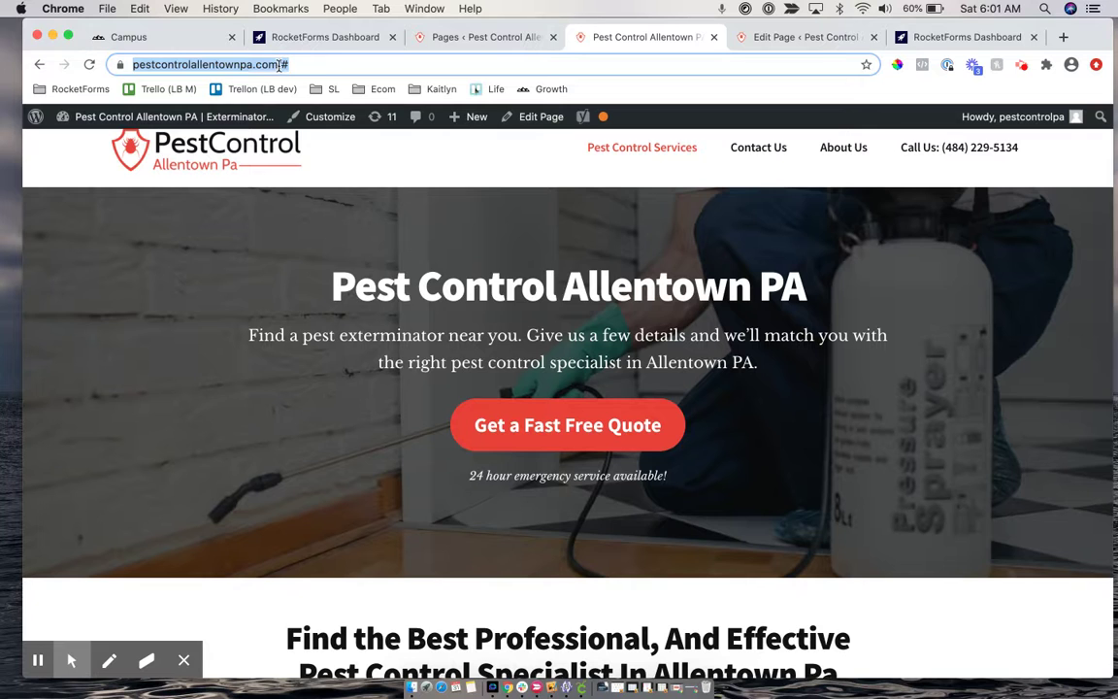
click(253, 66)
drag(318, 65, 54, 60)
key(super+c)
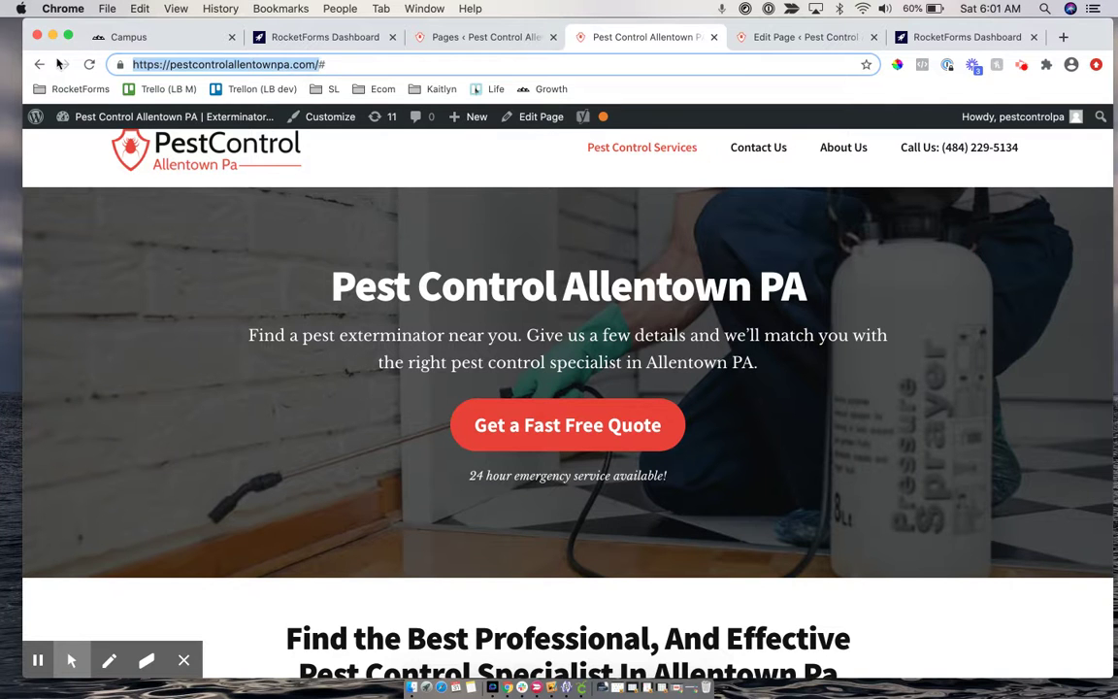
click(937, 38)
triple_click(307, 277)
key(super+v)
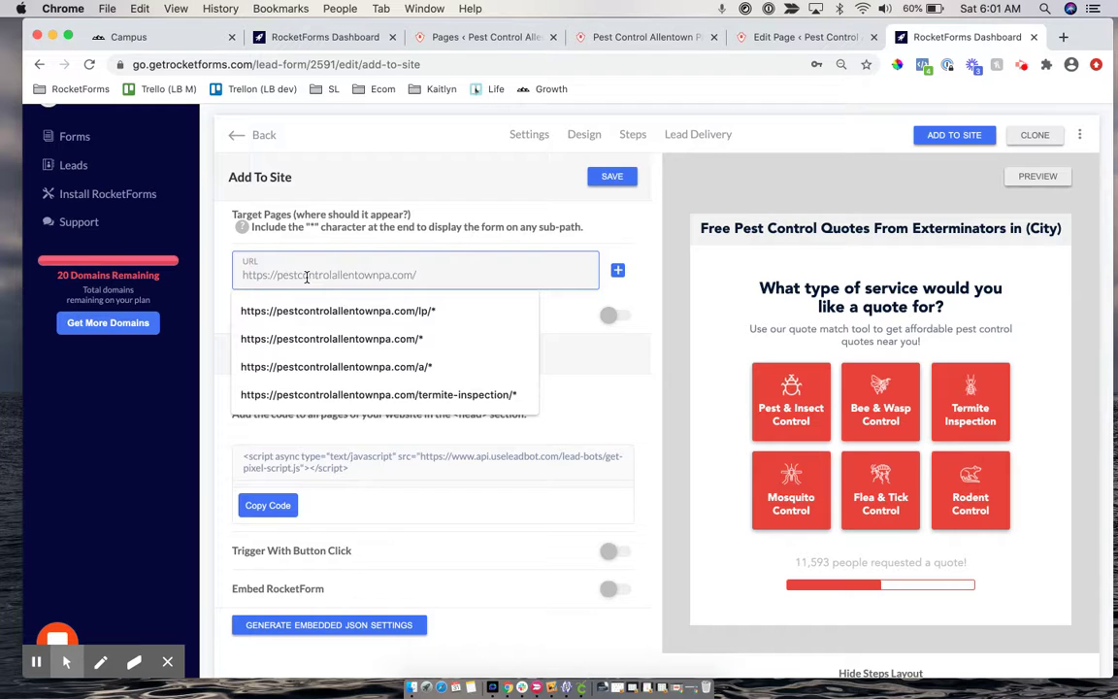
text(*)
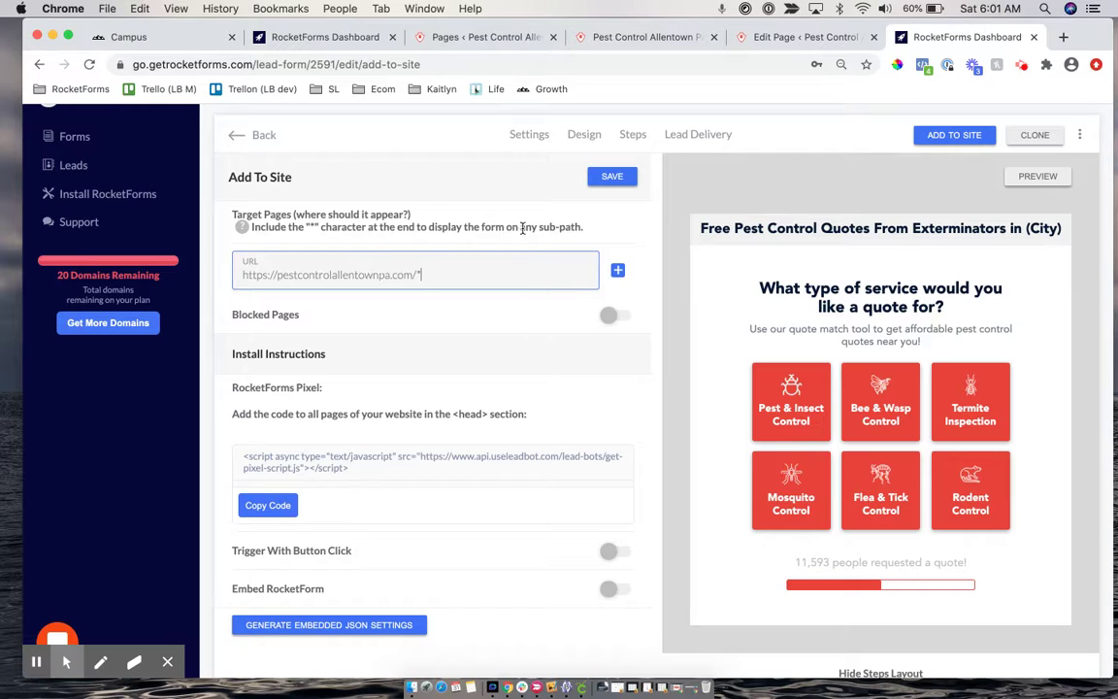
click(619, 316)
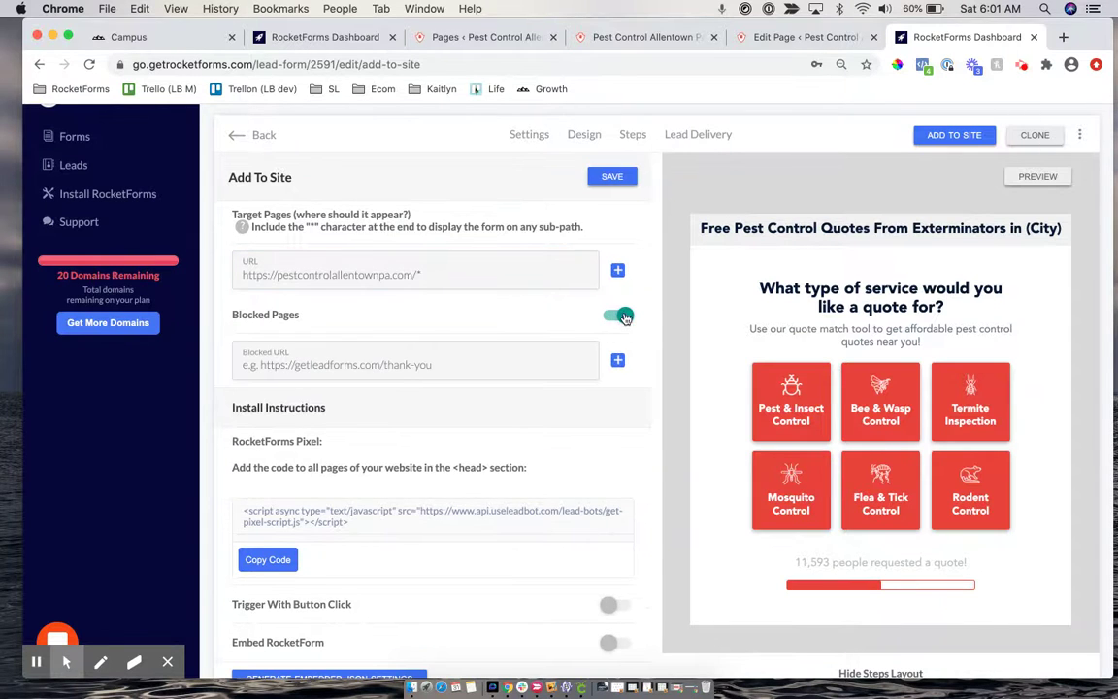
click(623, 316)
click(618, 269)
click(626, 322)
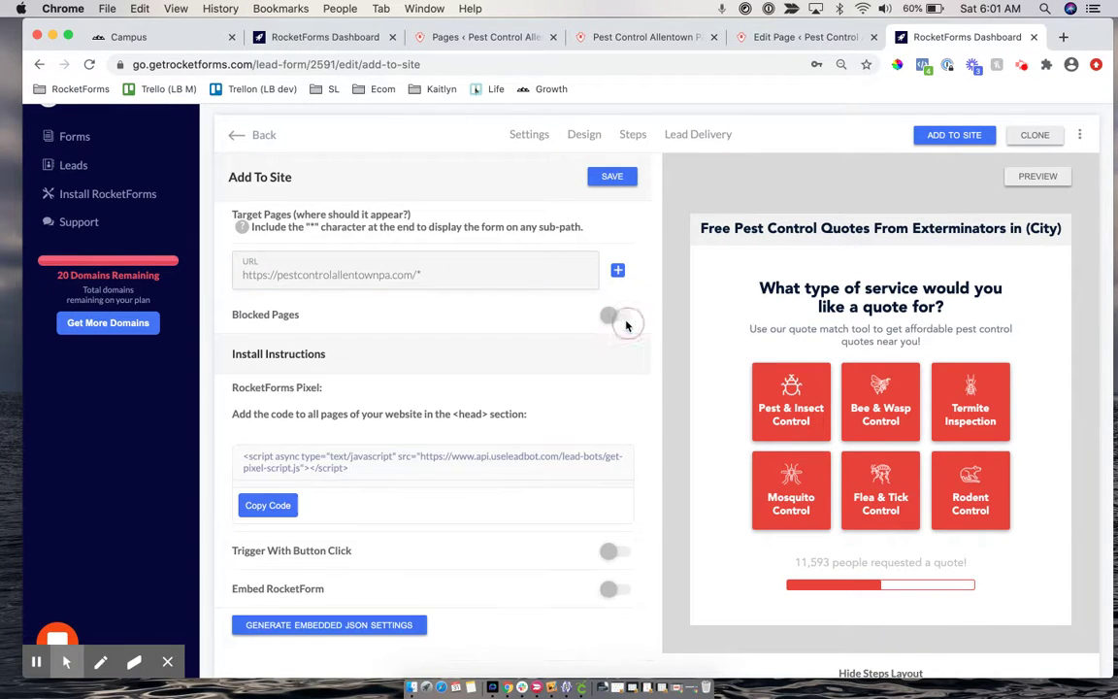
click(608, 180)
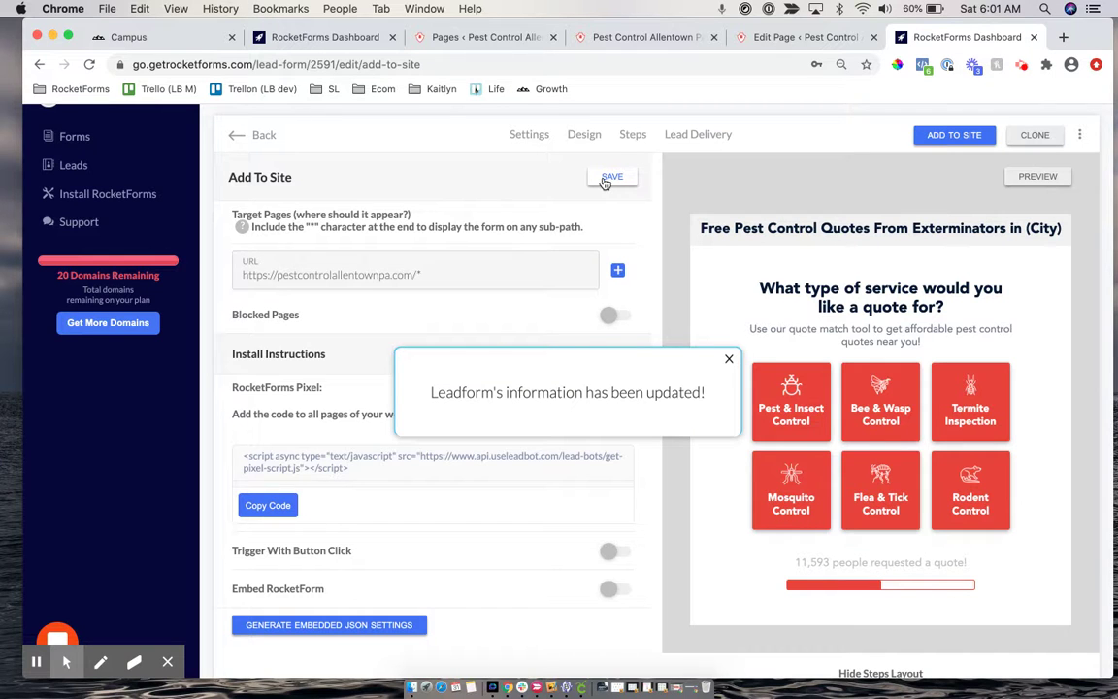
click(697, 136)
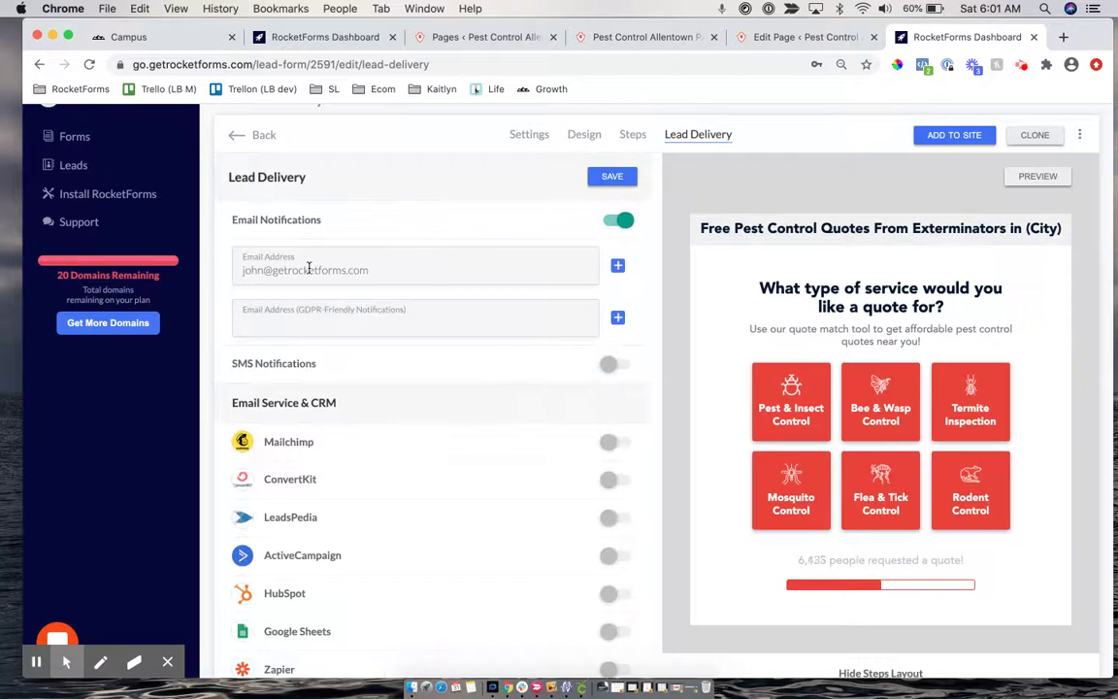
click(951, 136)
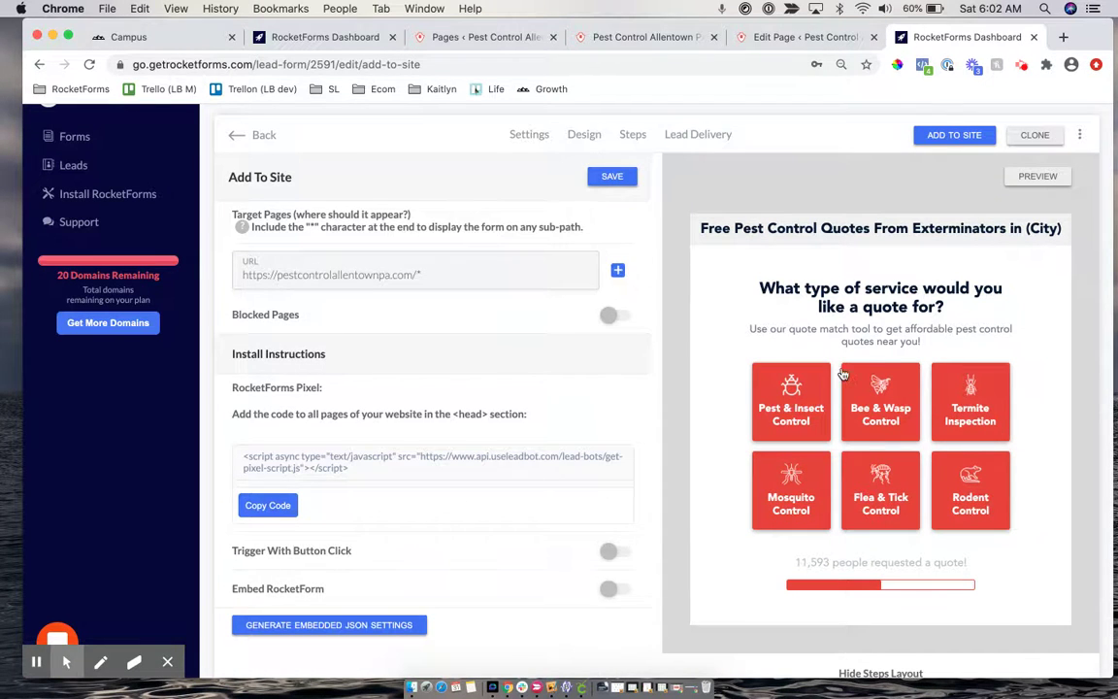
Open the Contact form step from the steps layout diagram for editing
scroll(841, 375, down, 5)
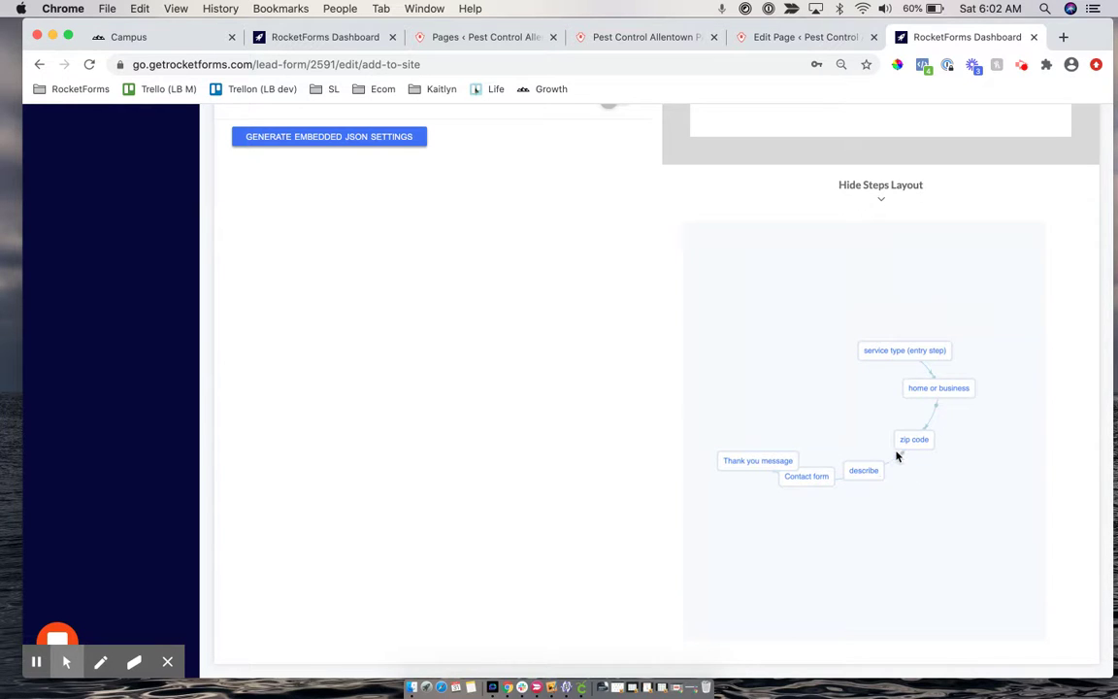
click(809, 486)
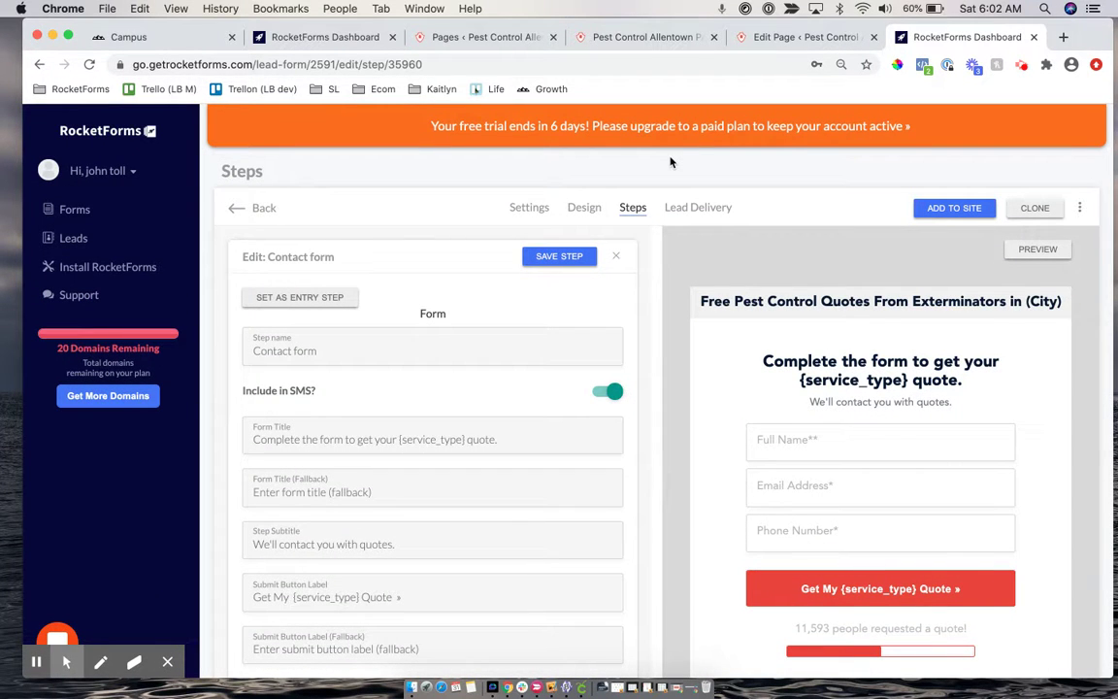
Return to Add To Site and highlight the RocketForms Pixel and Trigger With Button Click labels
click(954, 210)
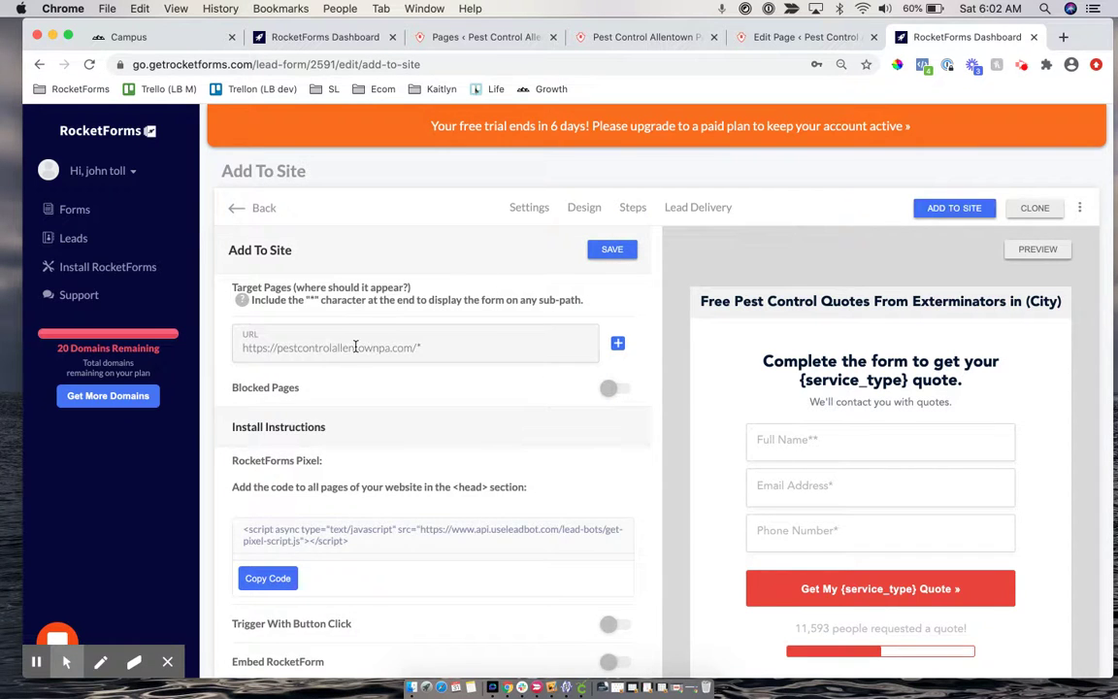
scroll(354, 340, down, 3)
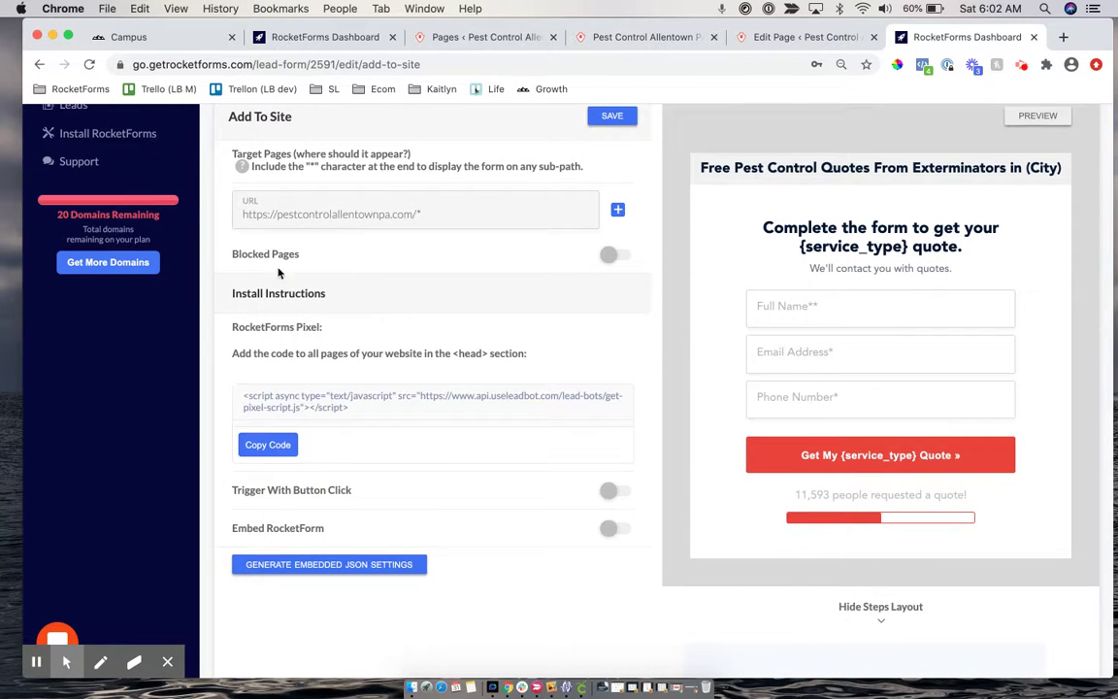
drag(232, 326, 337, 332)
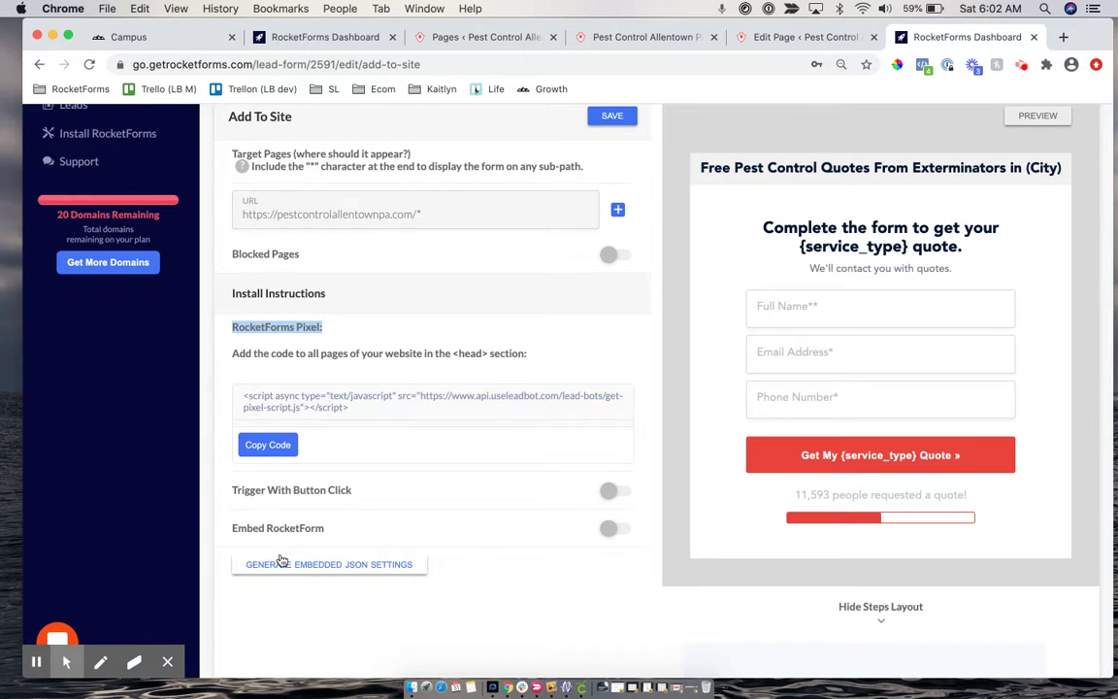
click(219, 492)
drag(352, 491, 281, 492)
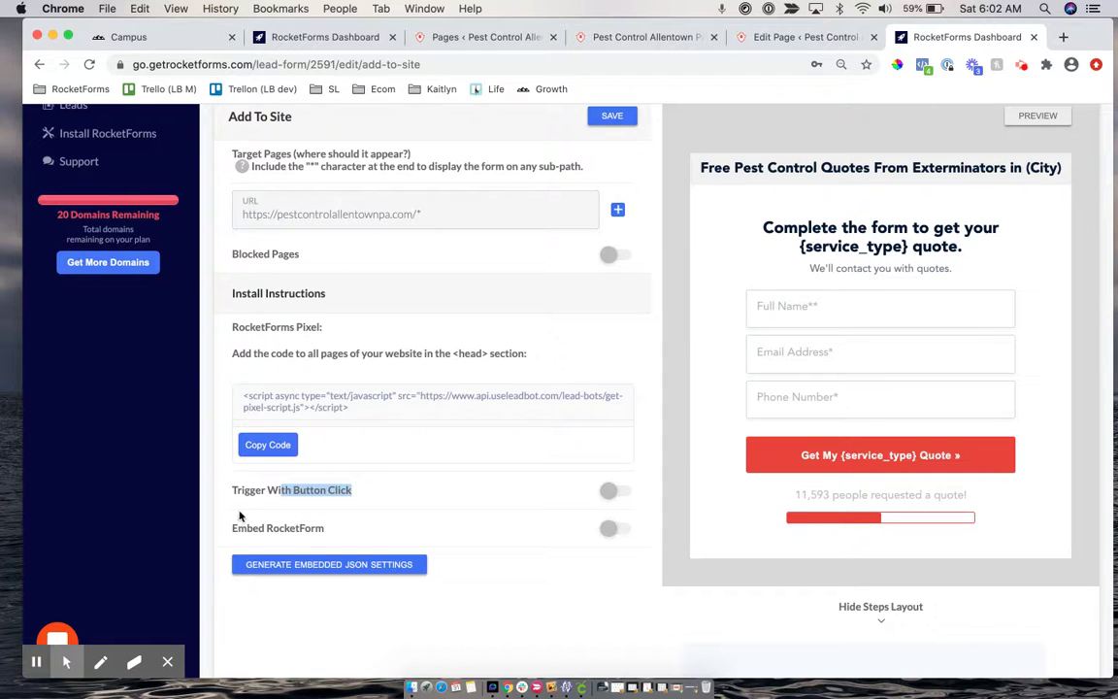
Switch on Trigger With Button Click and copy the RocketForms Pixel script for the <head>
scroll(544, 475, down, 2)
click(620, 450)
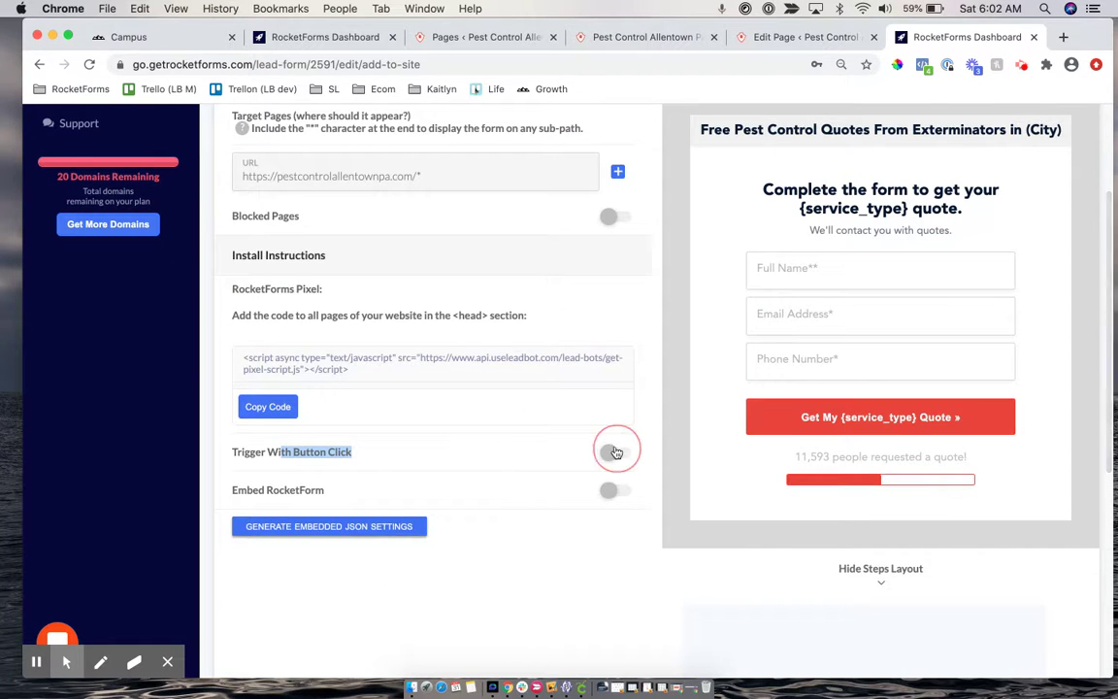
scroll(612, 485, down, 2)
scroll(606, 521, down, 3)
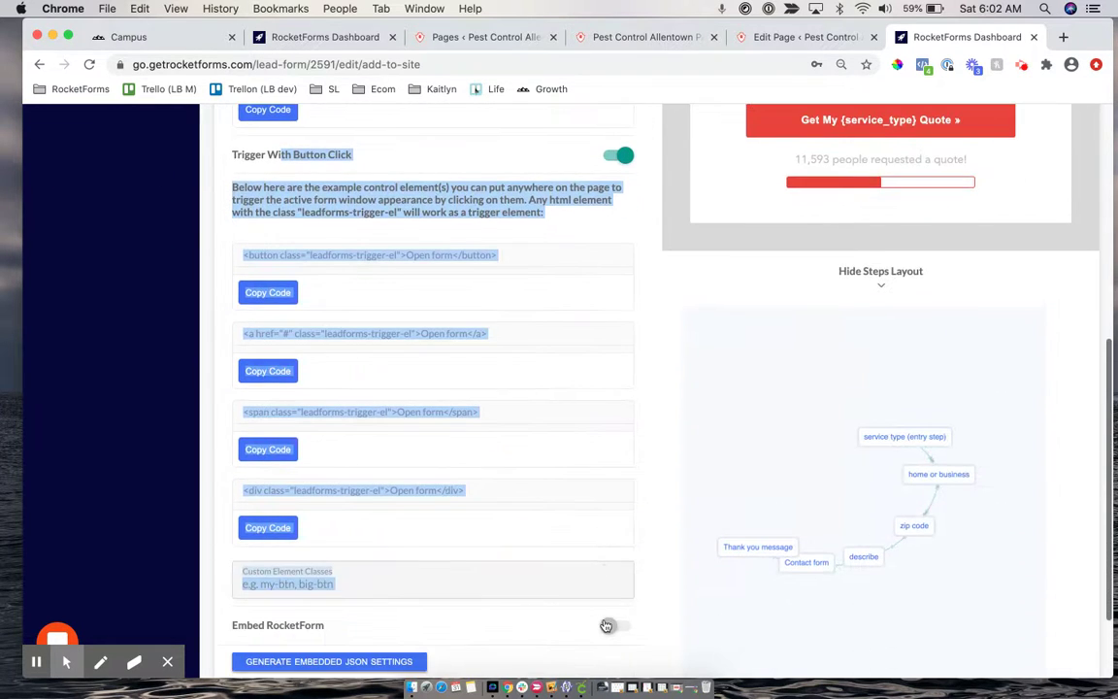
scroll(476, 374, up, 3)
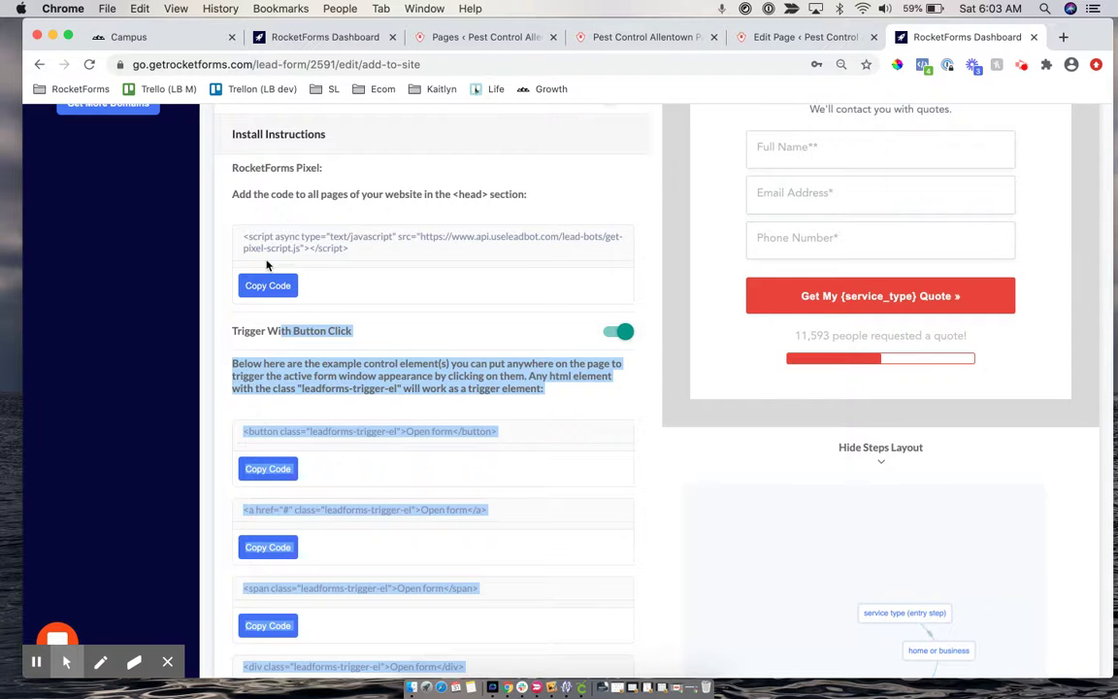
scroll(272, 260, up, 2)
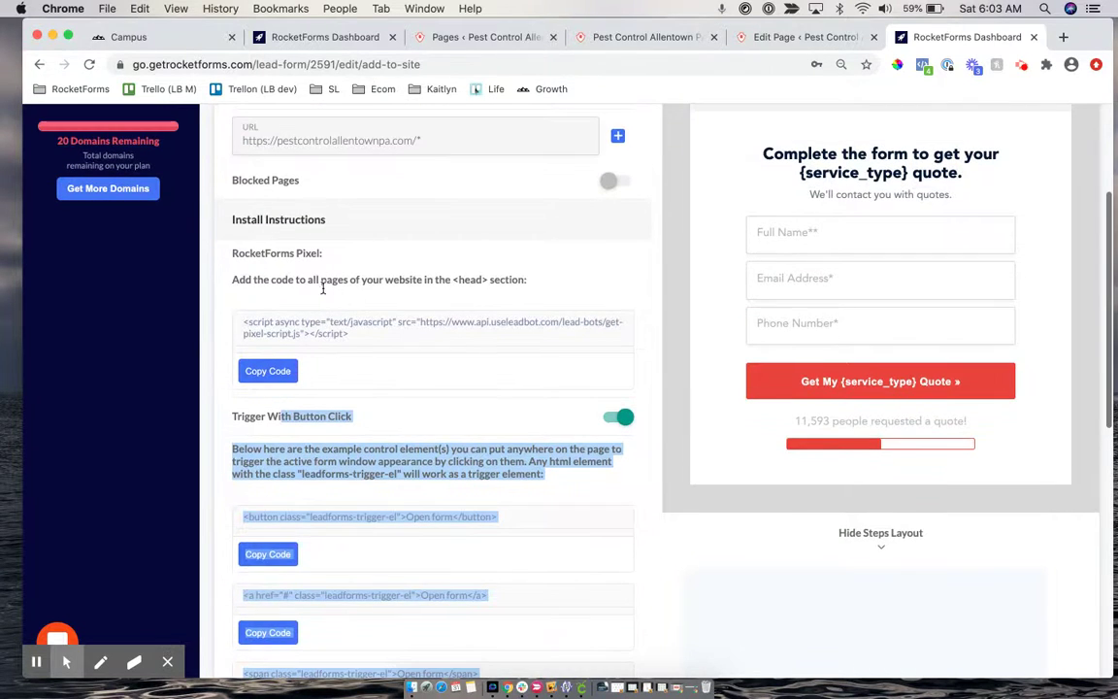
click(256, 371)
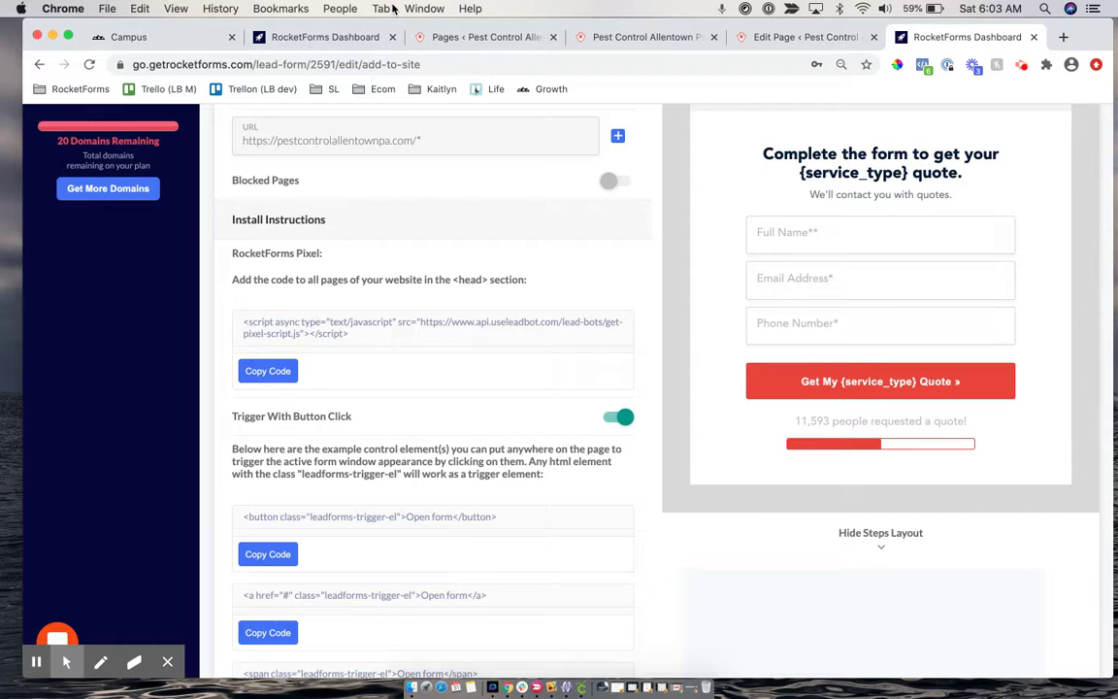
drag(450, 279, 547, 281)
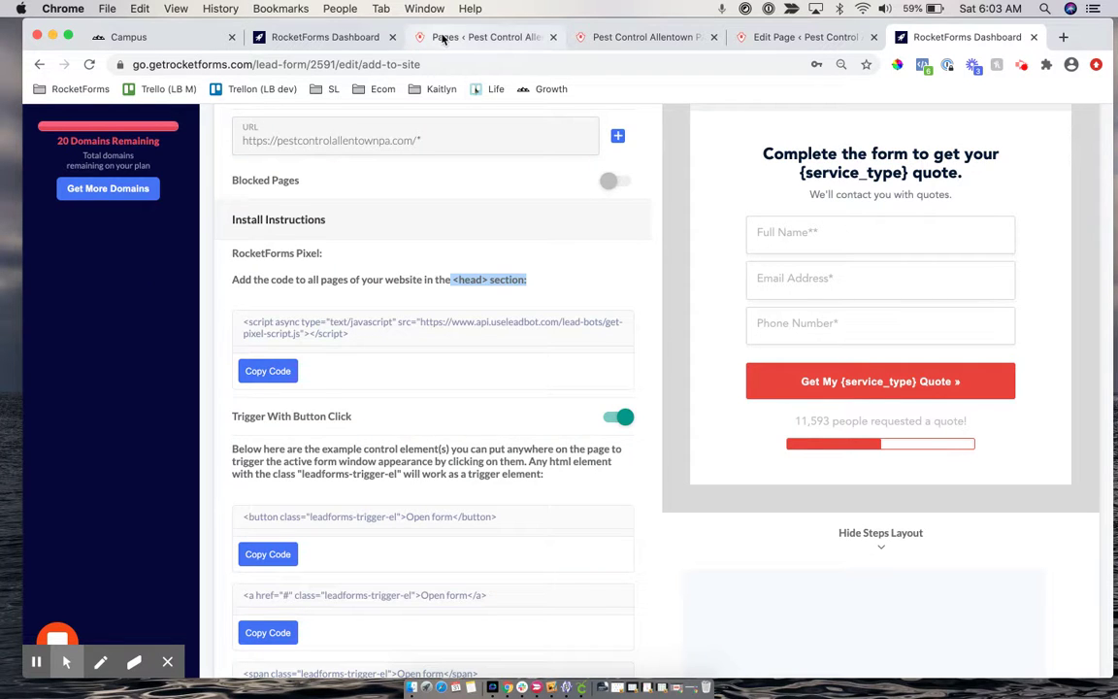
On the site, open the home page in the WordPress editor, then head back toward Pages
click(646, 38)
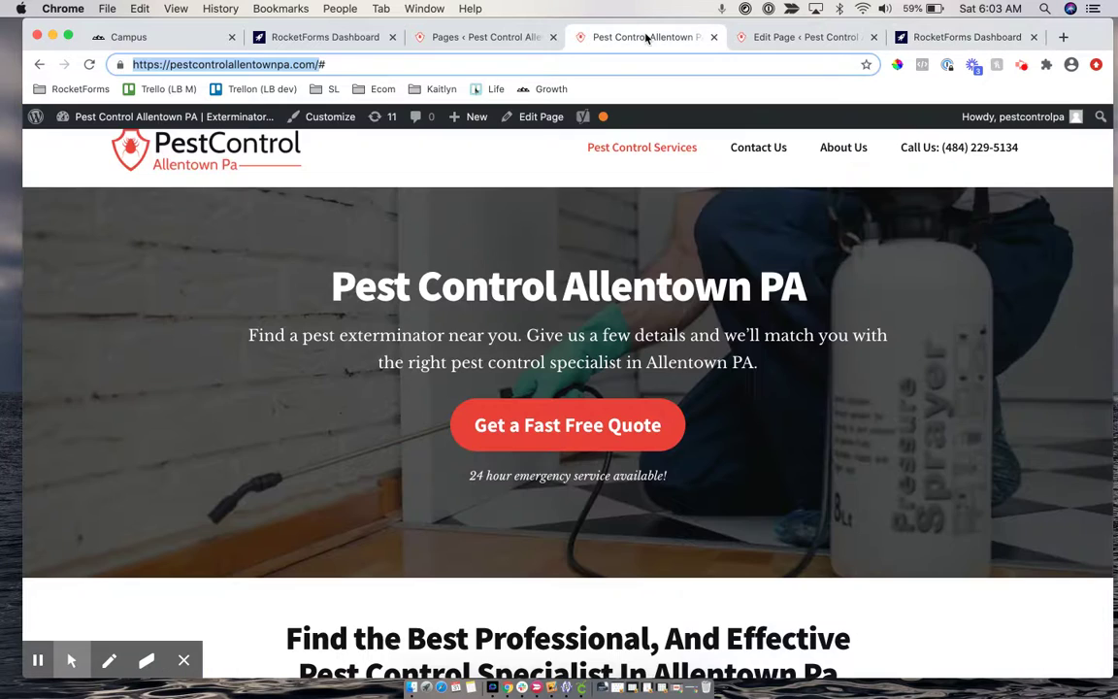
click(532, 120)
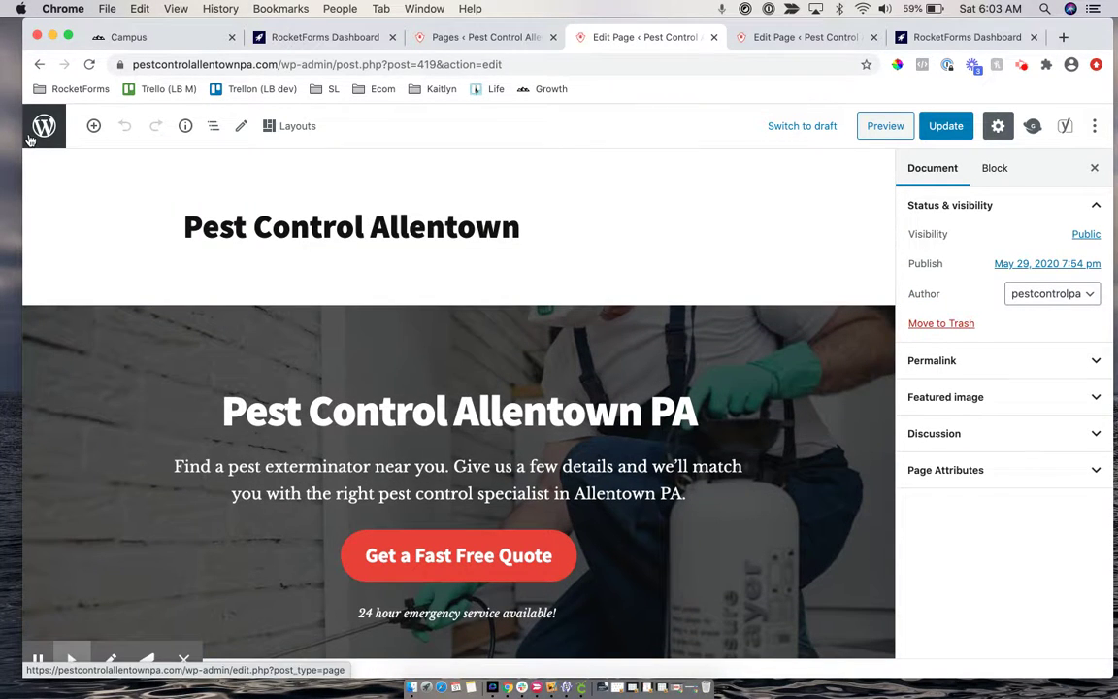
click(30, 139)
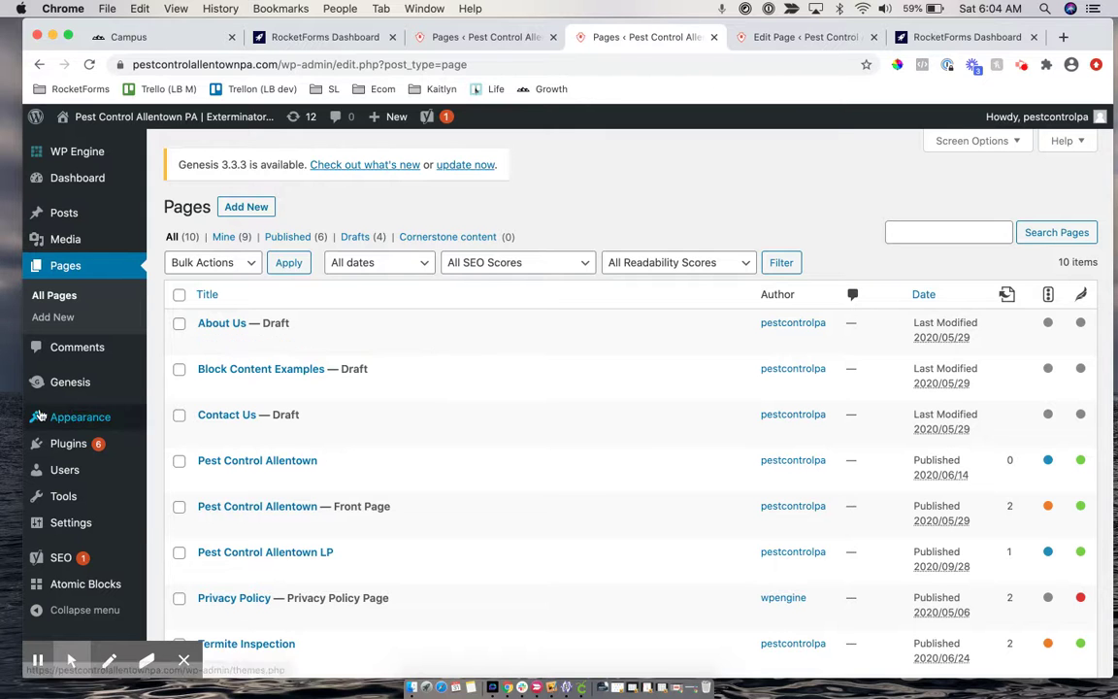
Scan the installed plugins list and find Insert Headers and Footers
mouse_move(55, 469)
scroll(56, 476, down, 1)
scroll(55, 476, down, 1)
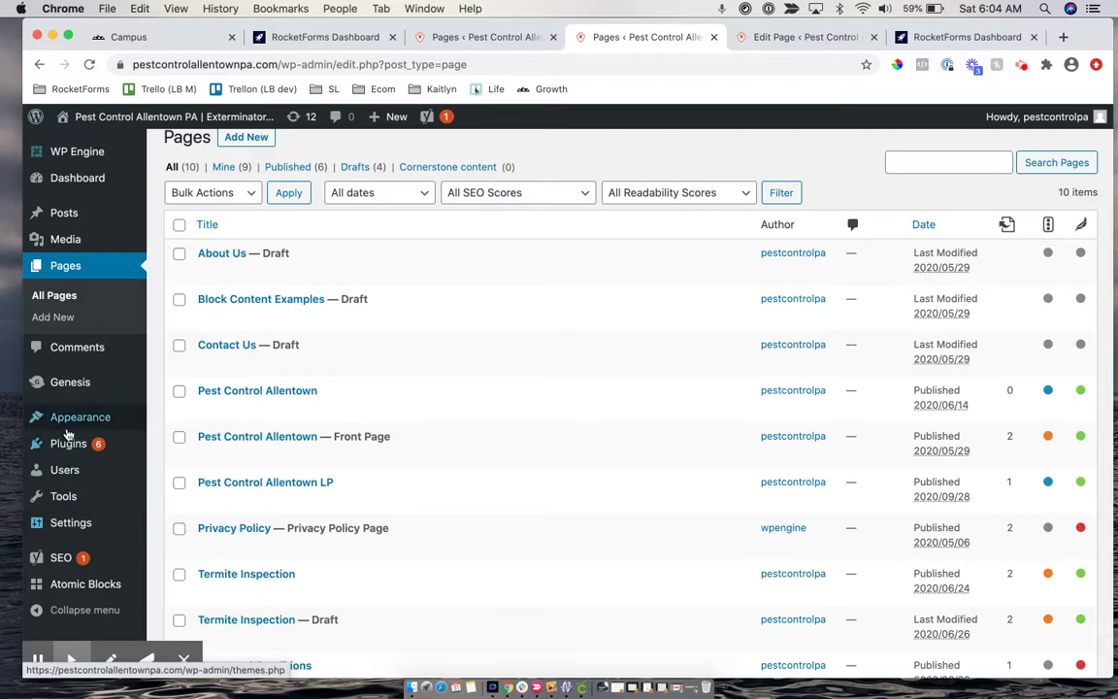
mouse_move(81, 563)
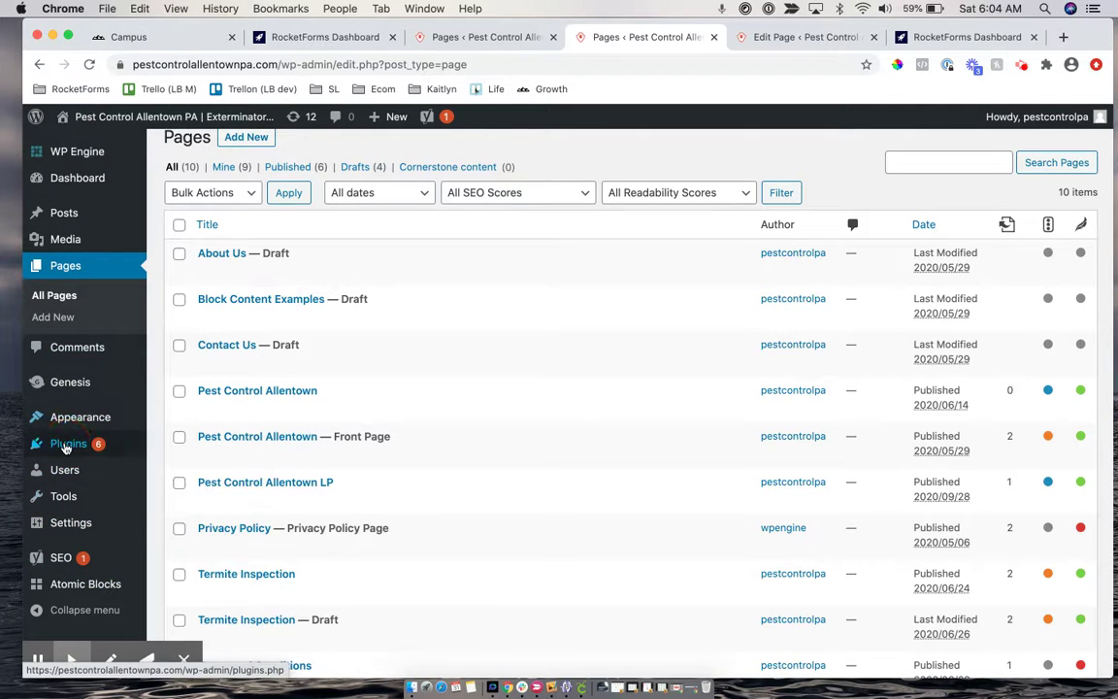
click(36, 443)
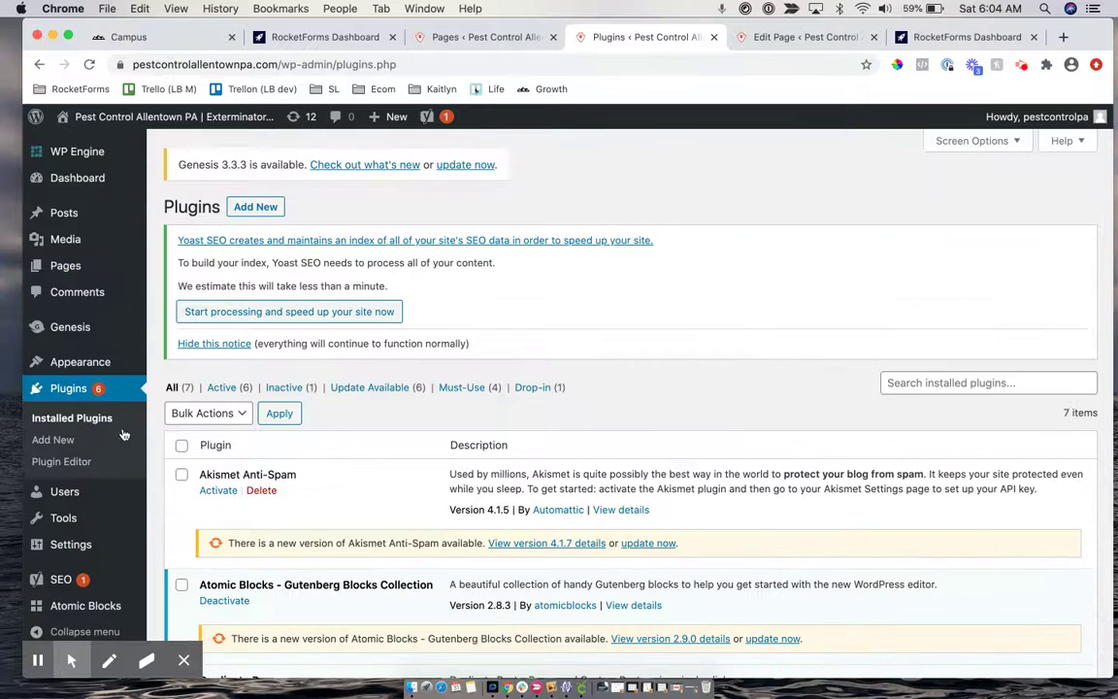
scroll(221, 473, down, 10)
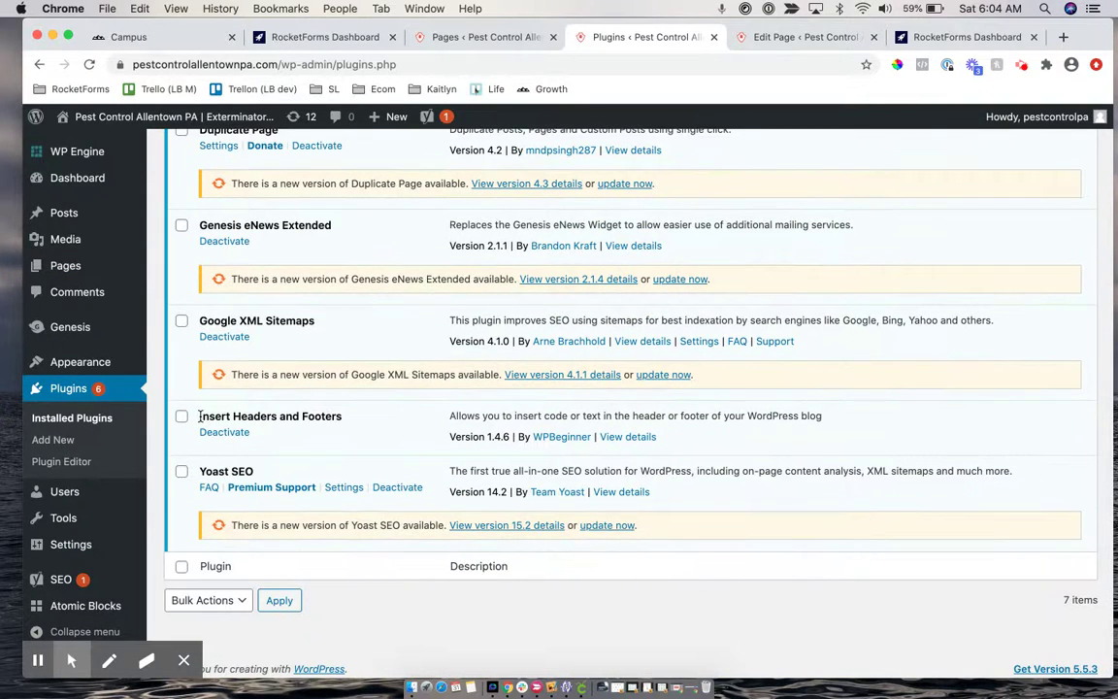
drag(197, 415, 347, 415)
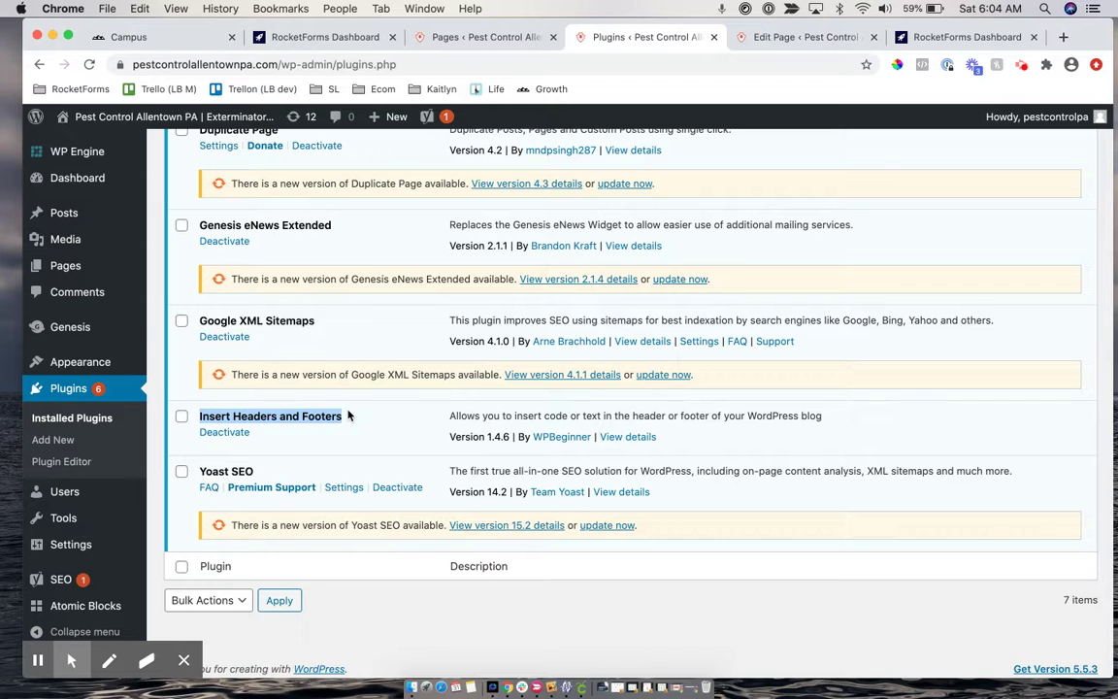
Search new plugins for 'insert headers and footer' and confirm it shows as Active
scroll(348, 416, up, 10)
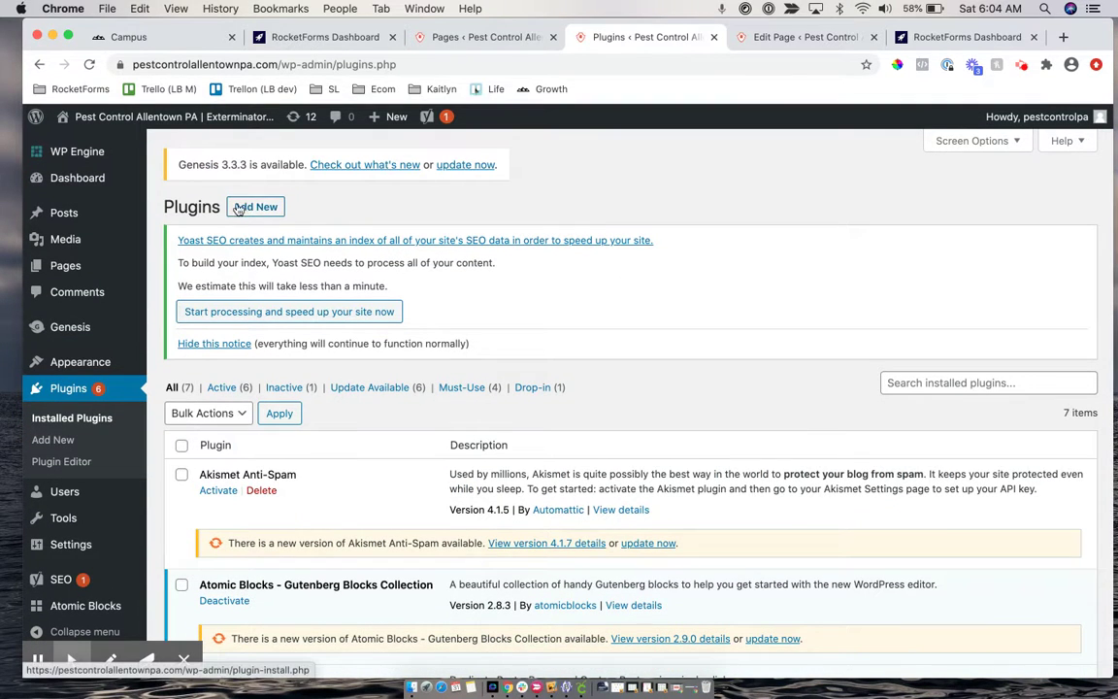
click(259, 209)
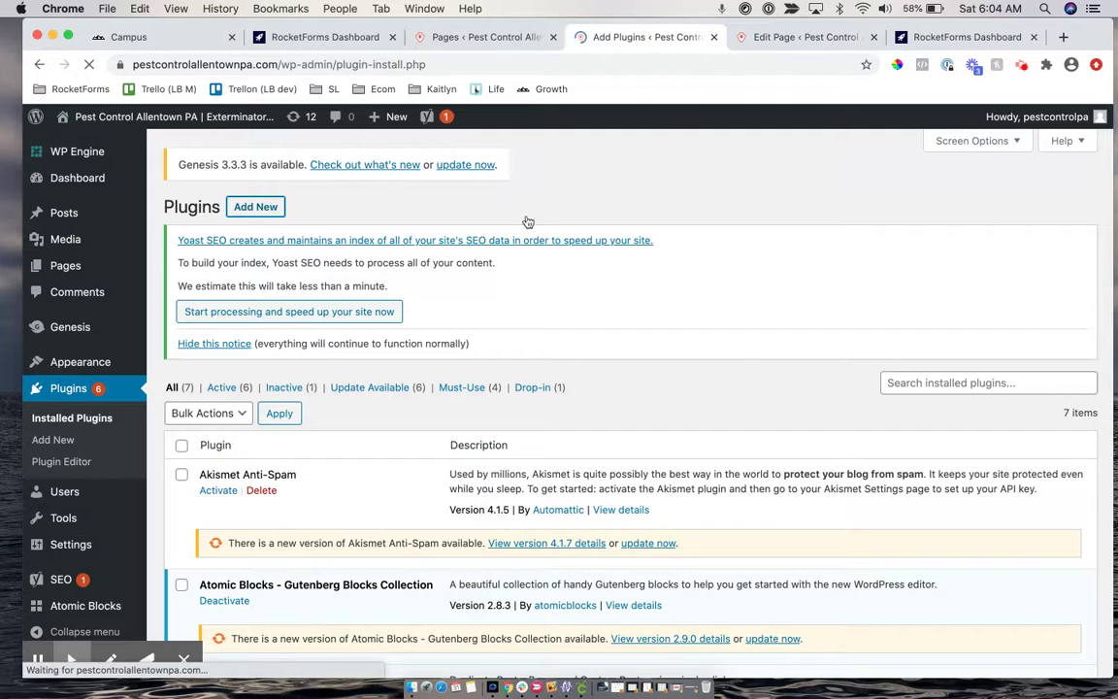
click(912, 254)
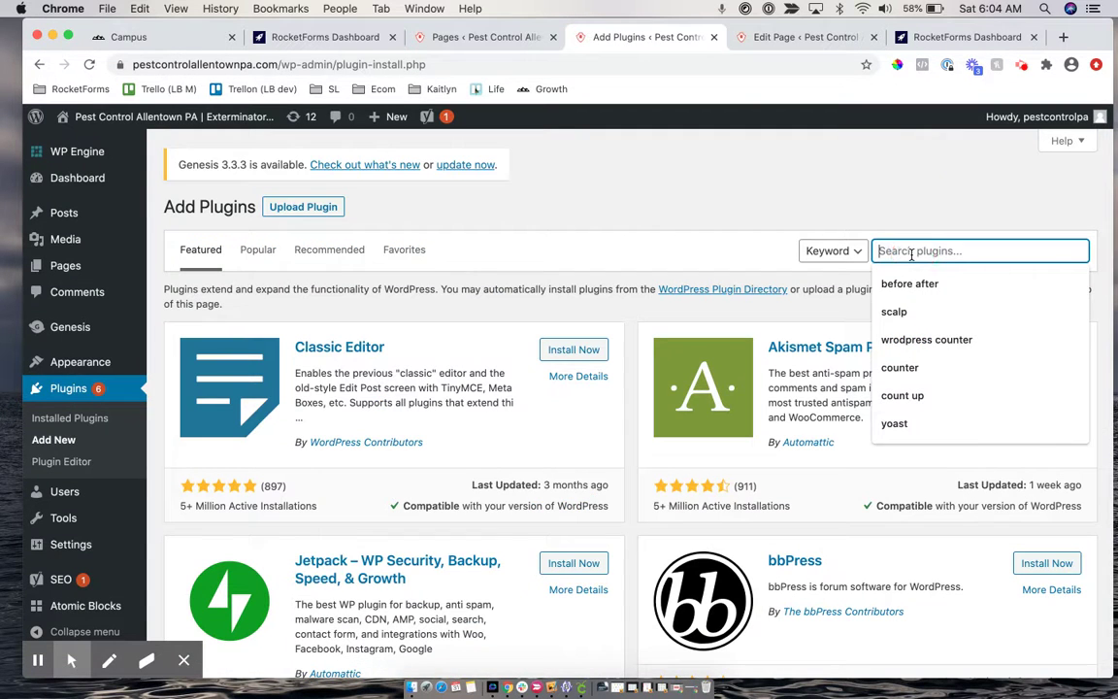
text(ins)
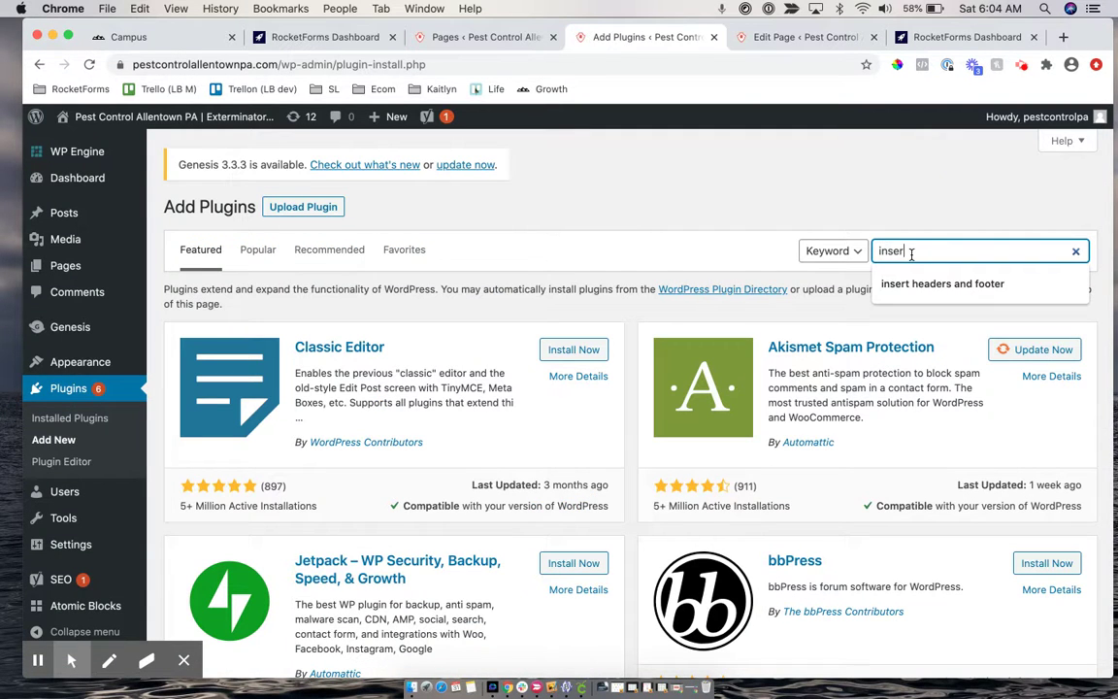
text(er)
key(Down)
key(Return)
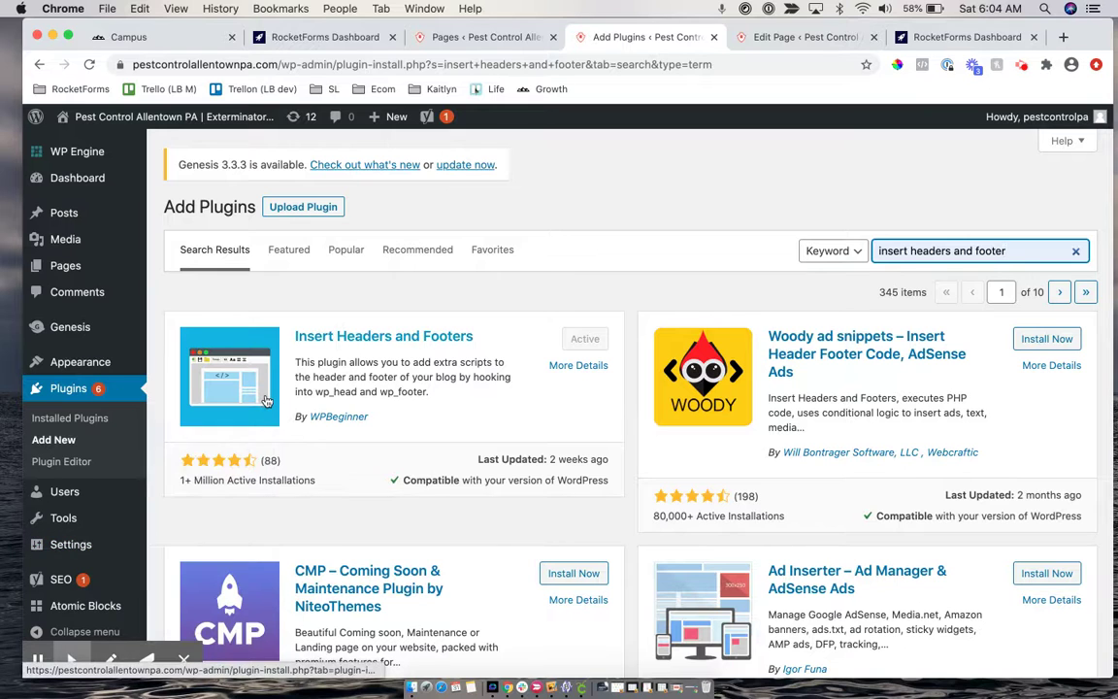
click(74, 547)
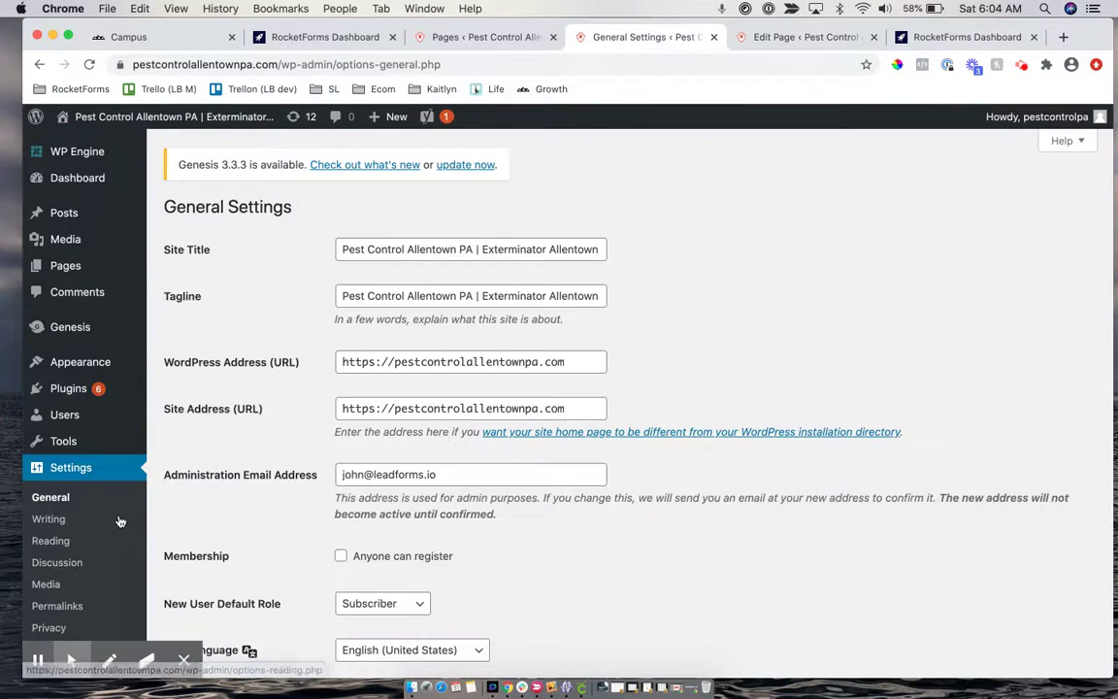
Open the Insert Headers and Footers settings and locate the Scripts in Header box
scroll(50, 539, down, 3)
click(52, 551)
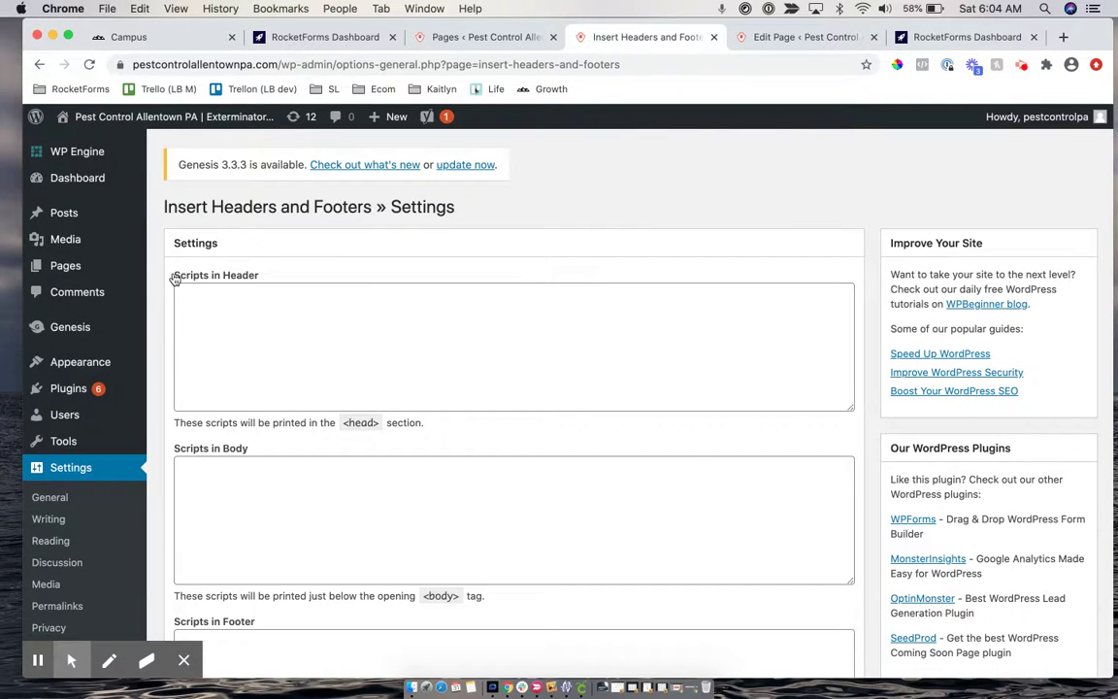
drag(269, 266, 266, 282)
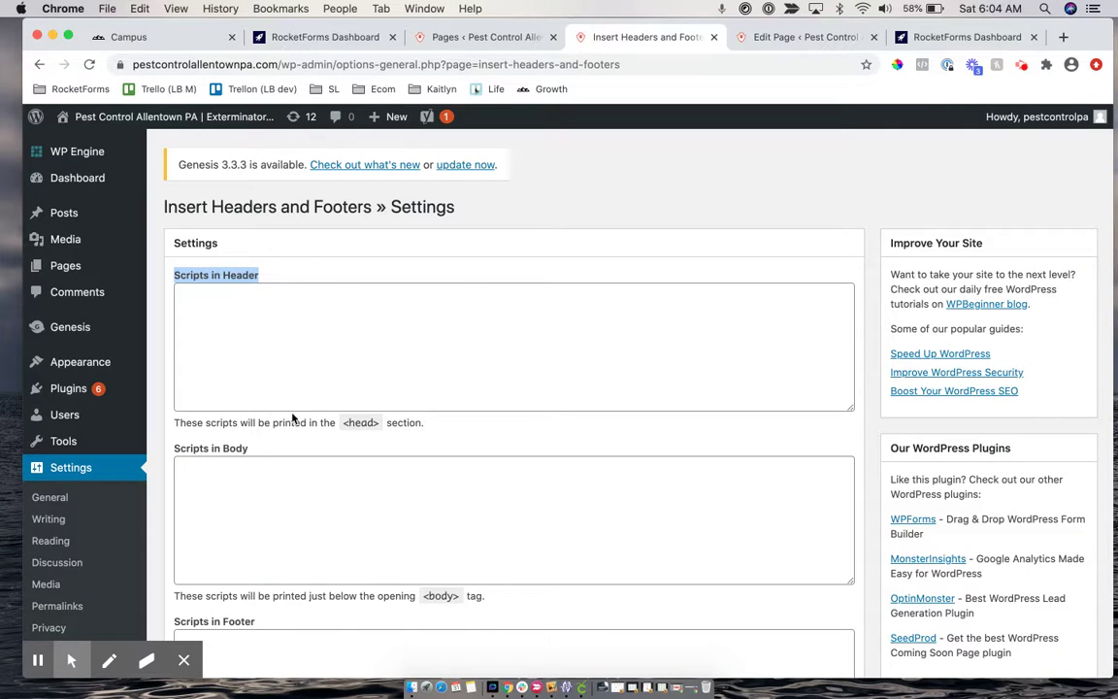
click(342, 425)
drag(342, 424, 412, 424)
scroll(410, 420, down, 3)
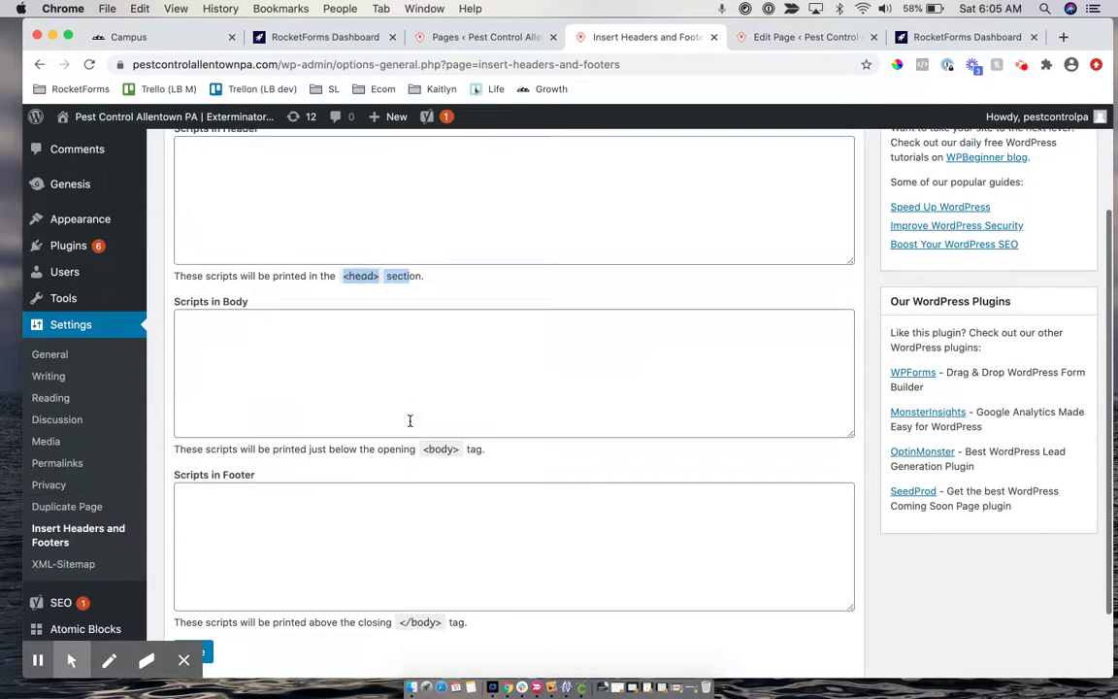
scroll(342, 352, up, 2)
Paste the useleadbot pixel script into Scripts in Header, save, and return to the page editor
click(295, 277)
text(<script async type="text/javascript" src="https://www.api.useleadbot.com/lead-bots/get-pixel-script.js"></script>)
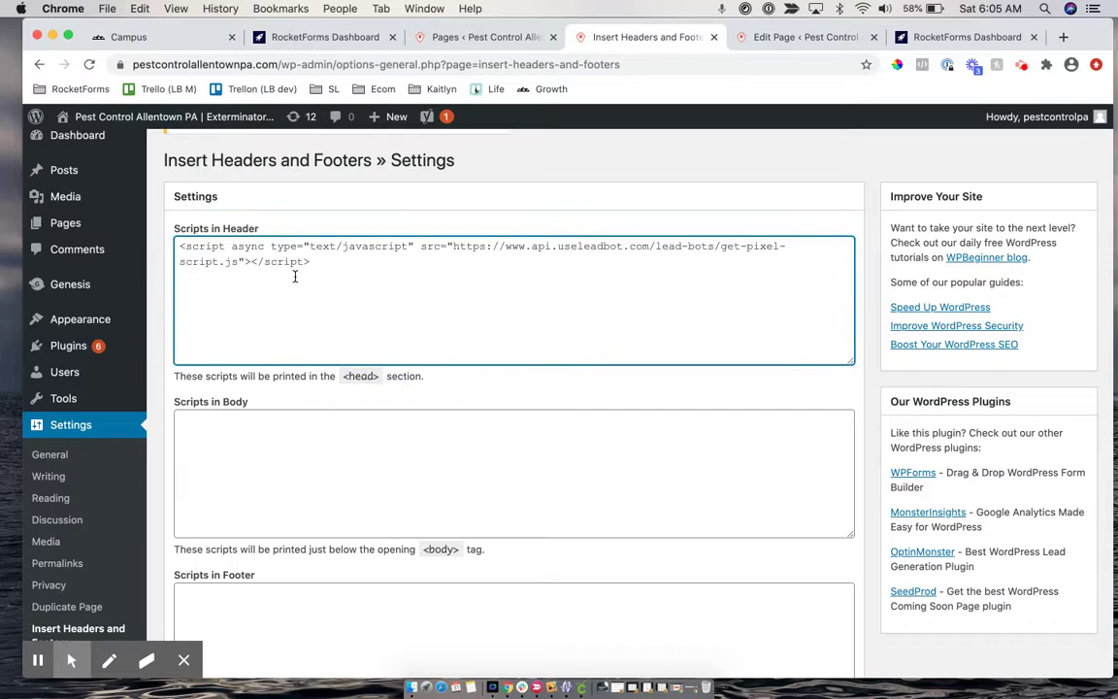
scroll(306, 351, down, 3)
click(189, 563)
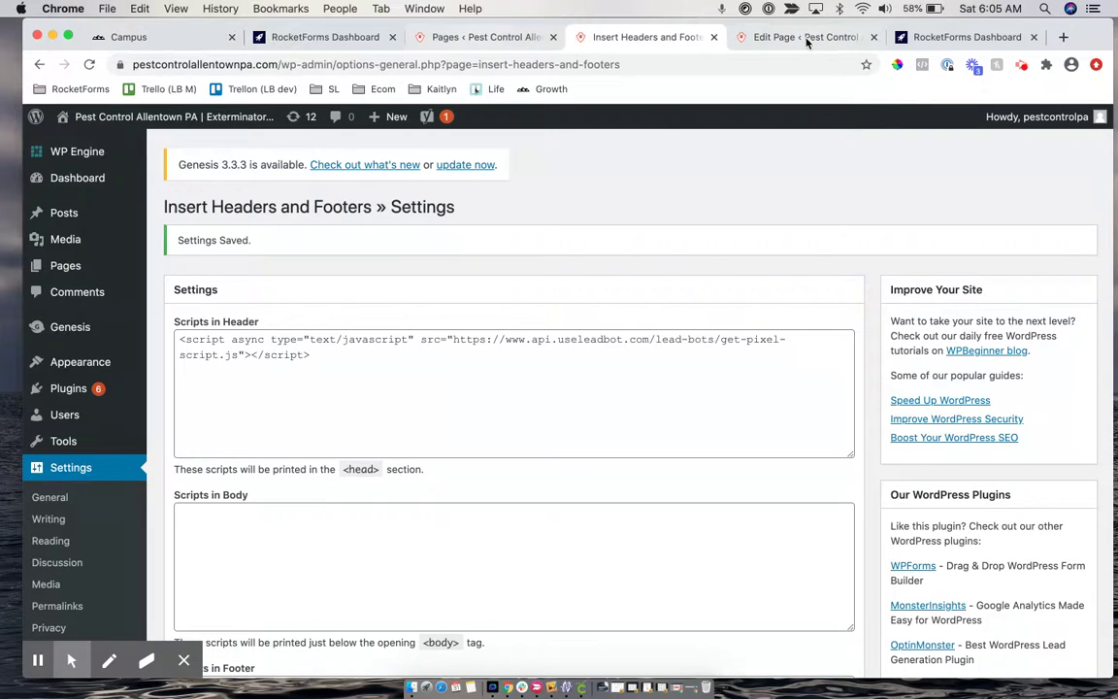
click(779, 39)
click(317, 62)
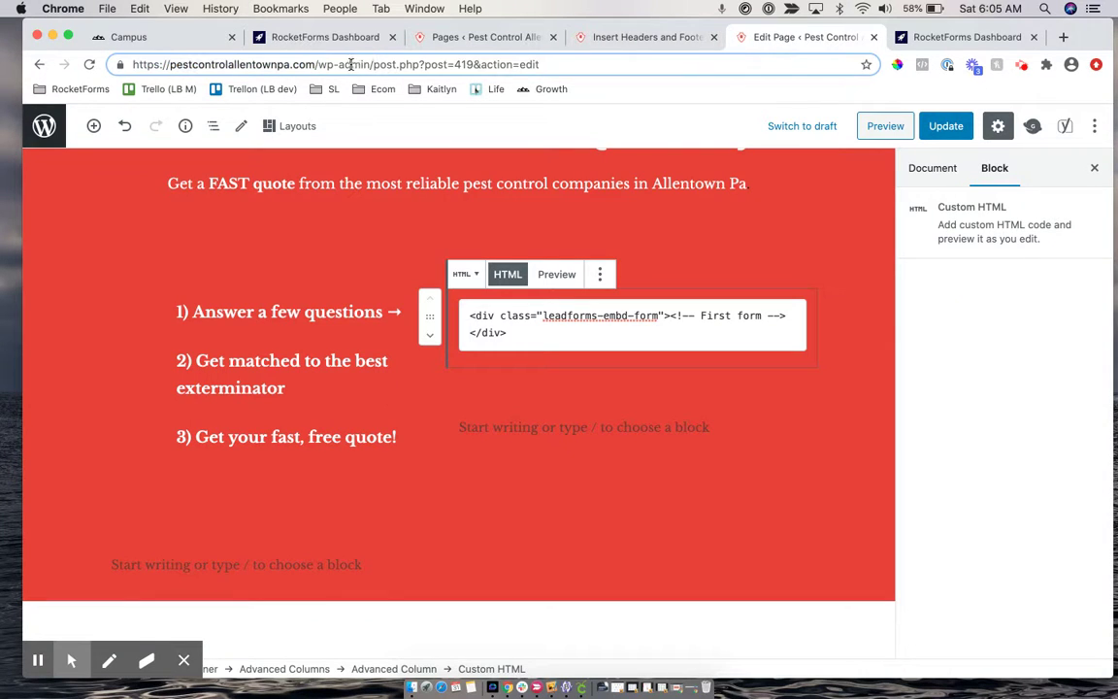
Load the live site homepage by trimming the address to the site domain
drag(317, 64, 709, 91)
key(BackSpace)
key(Return)
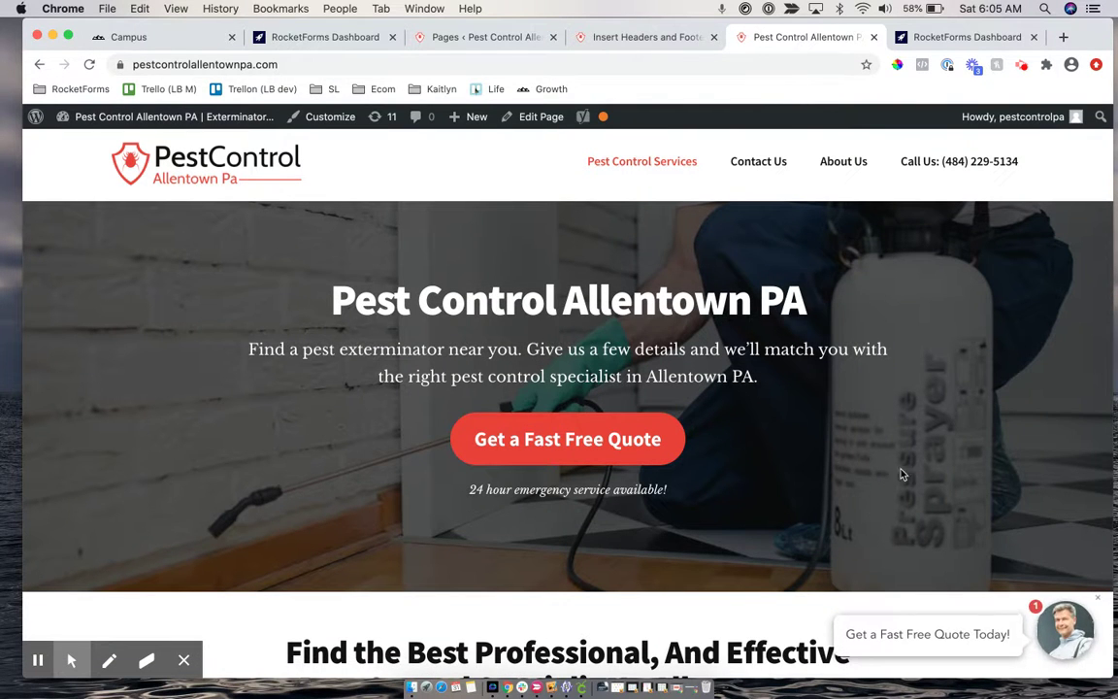
scroll(900, 599, down, 3)
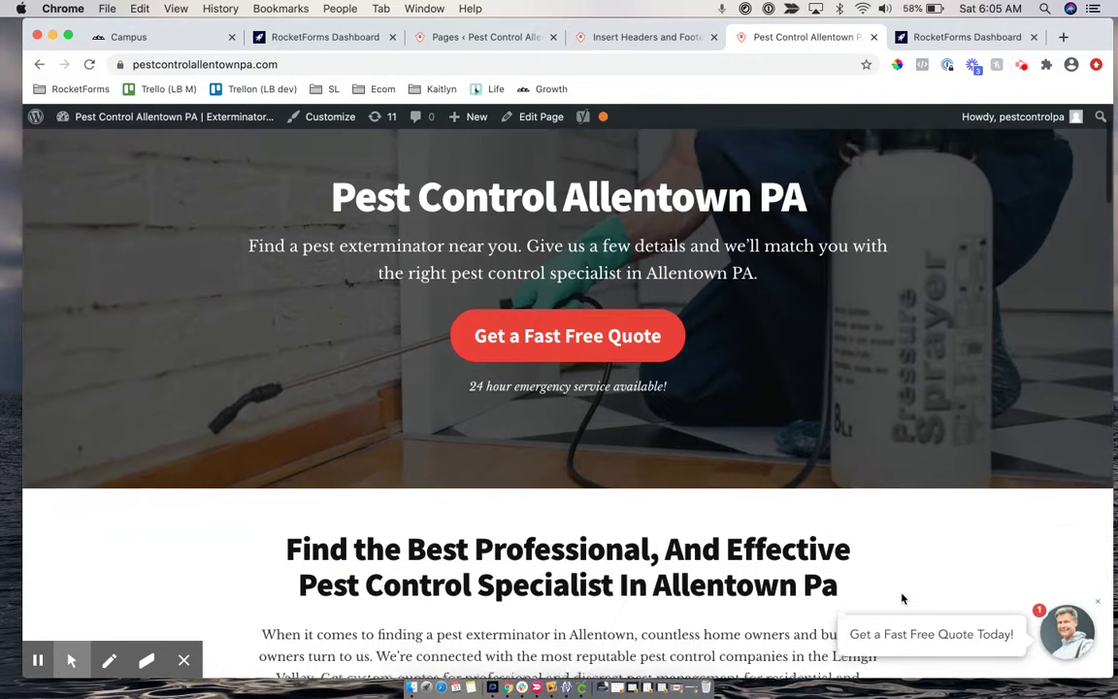
Launch the quote popup, choose Termite Inspection and Business, then close it
click(918, 640)
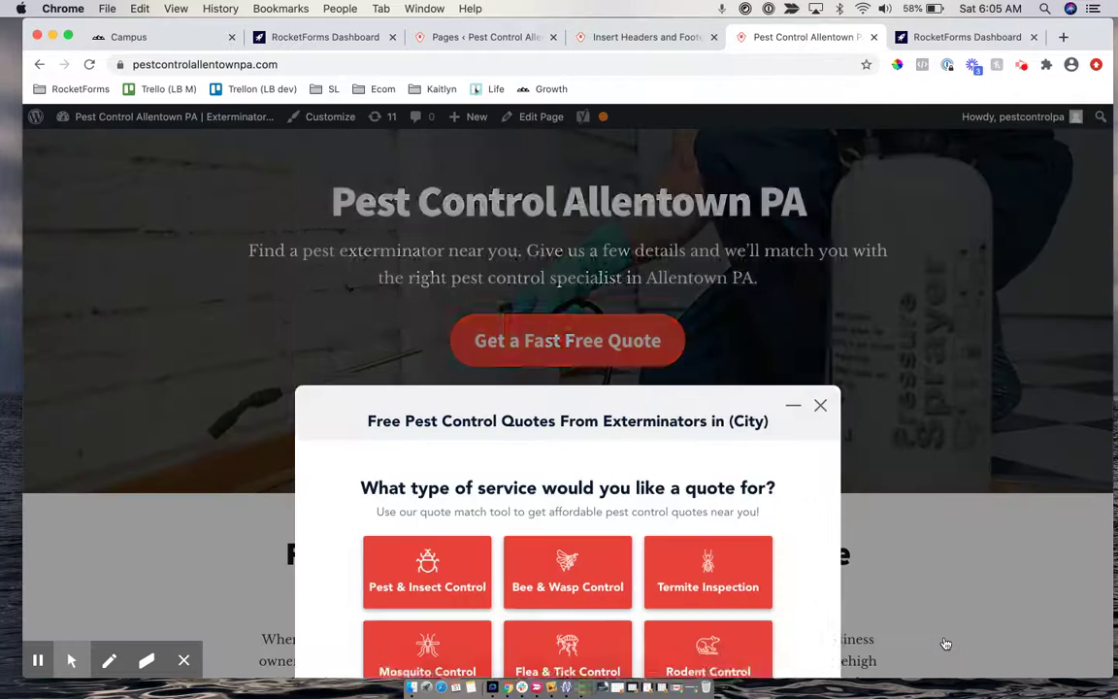
click(685, 359)
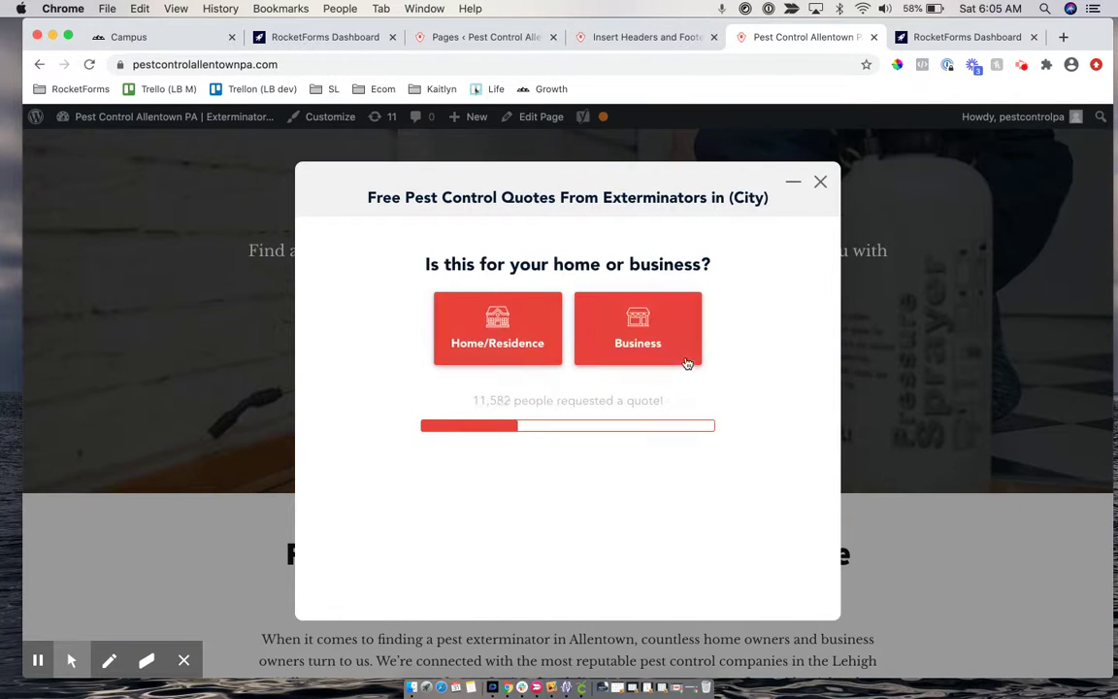
click(539, 338)
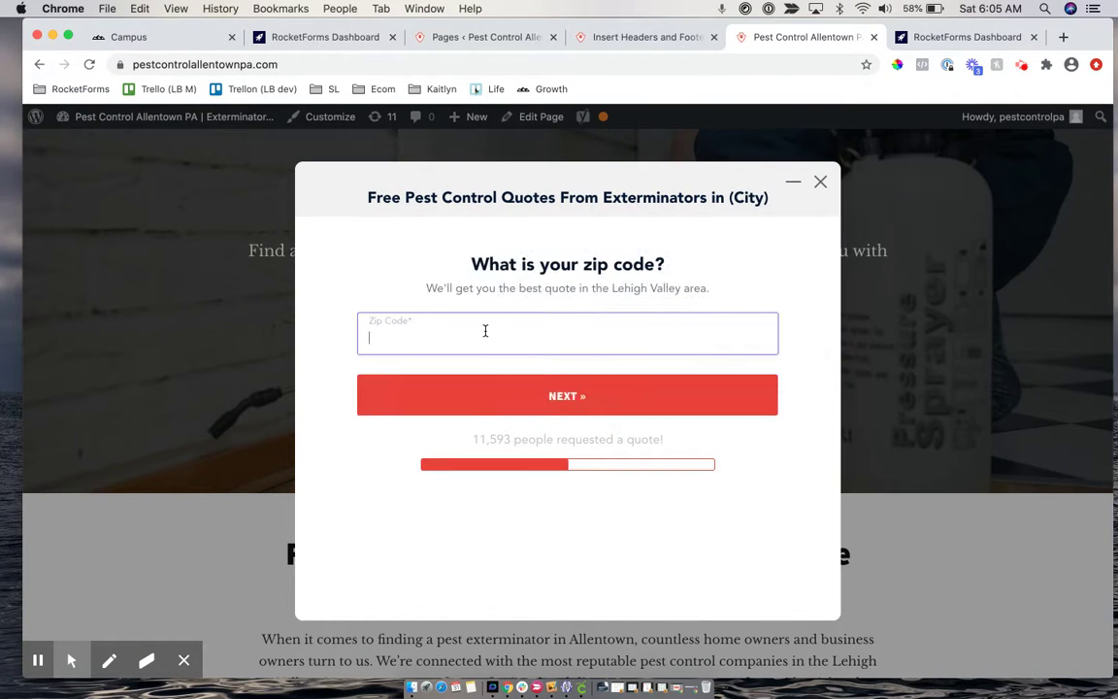
click(821, 184)
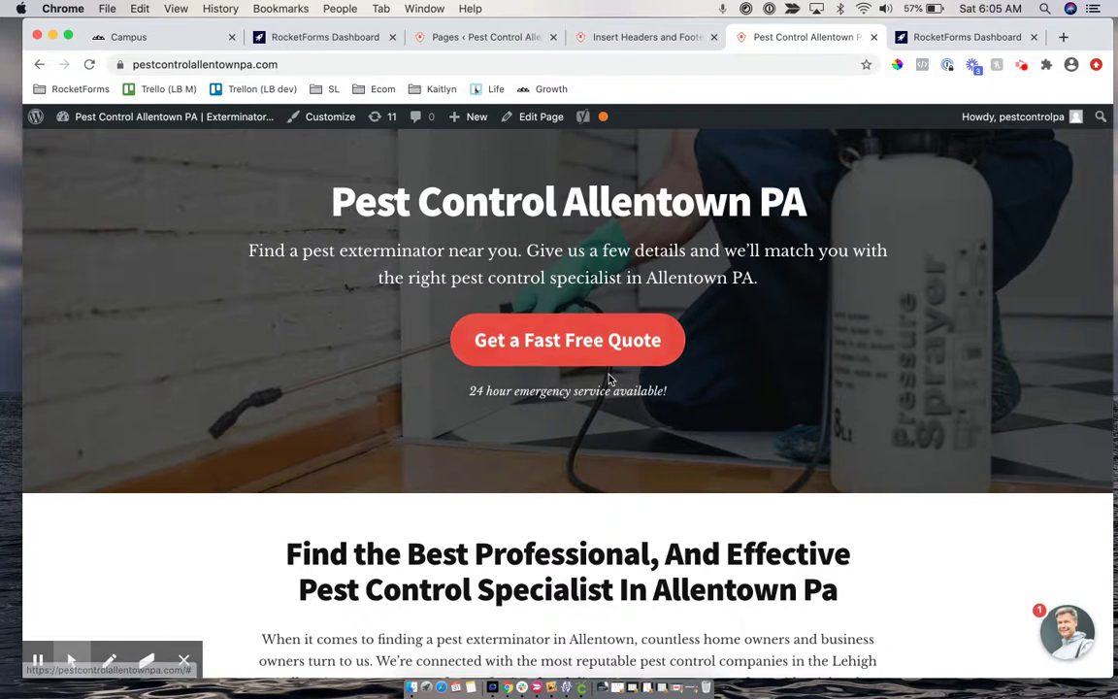
scroll(610, 379, down, 10)
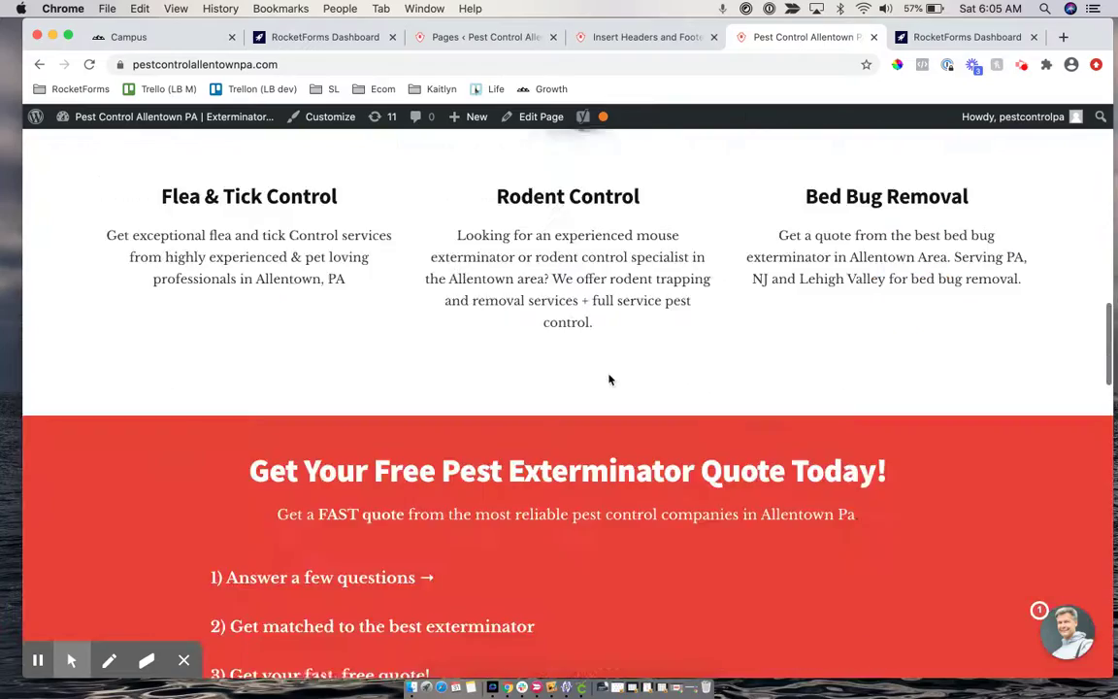
scroll(641, 379, down, 3)
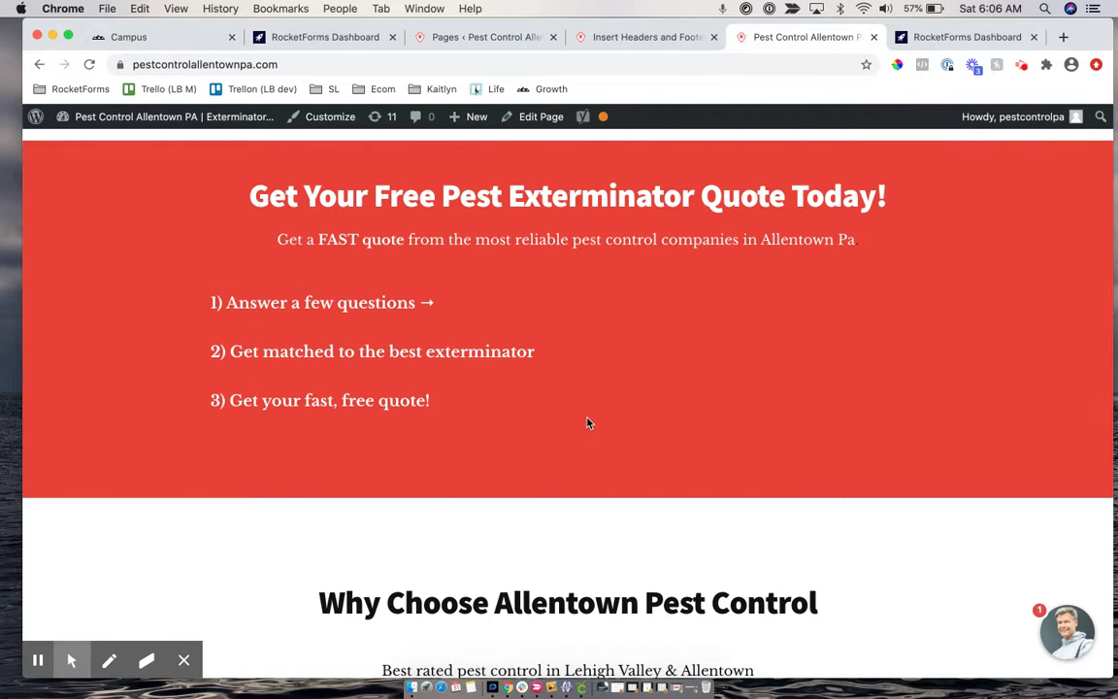
scroll(586, 422, up, 1)
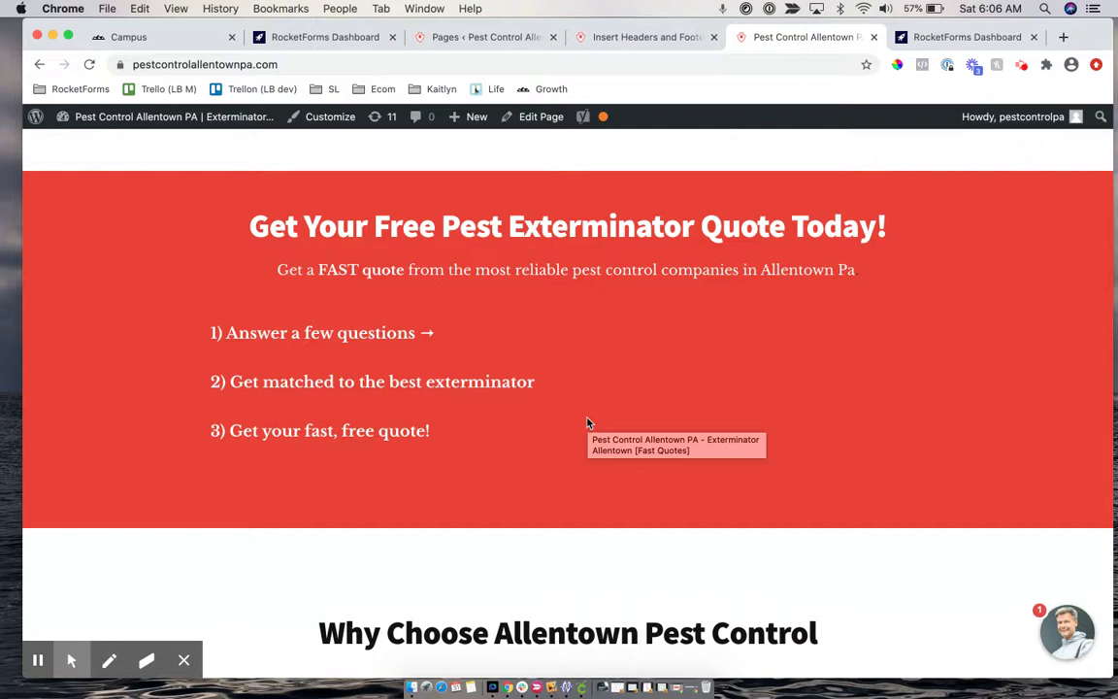
click(1021, 66)
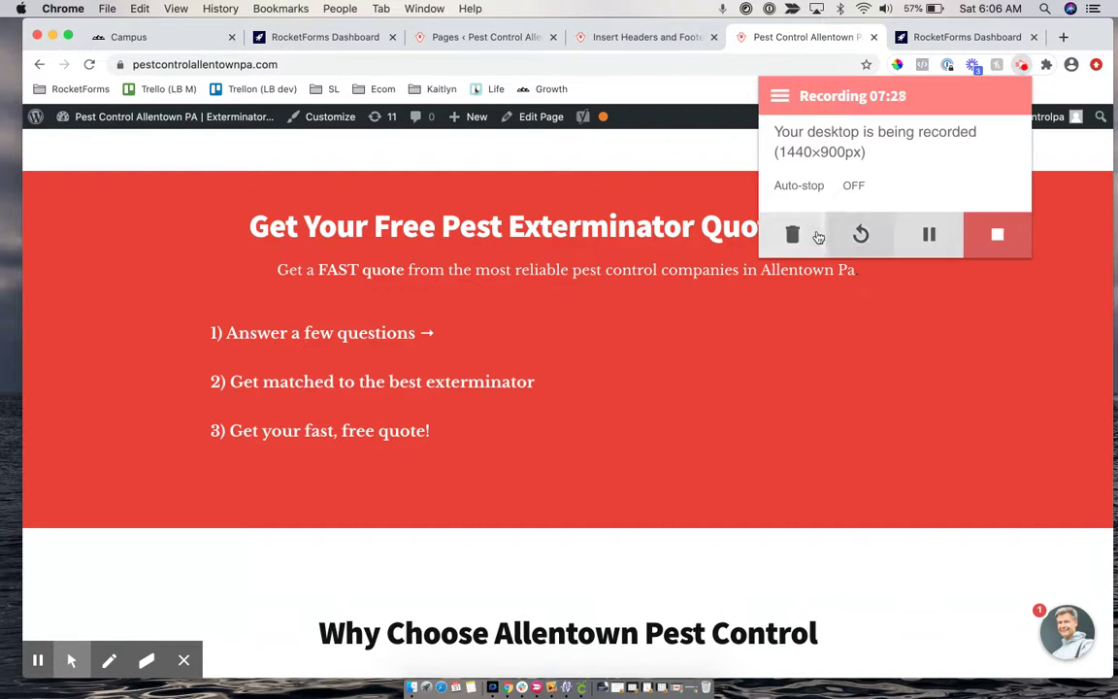